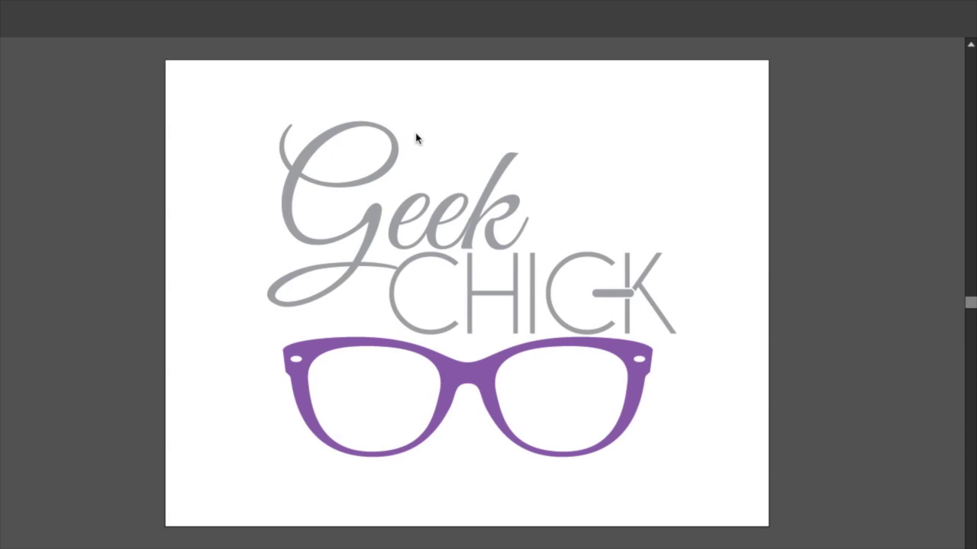
Restore the hidden toolbar, control bar and panels around the Geek Chick logo.
{"action": "key", "text": "Tab"}
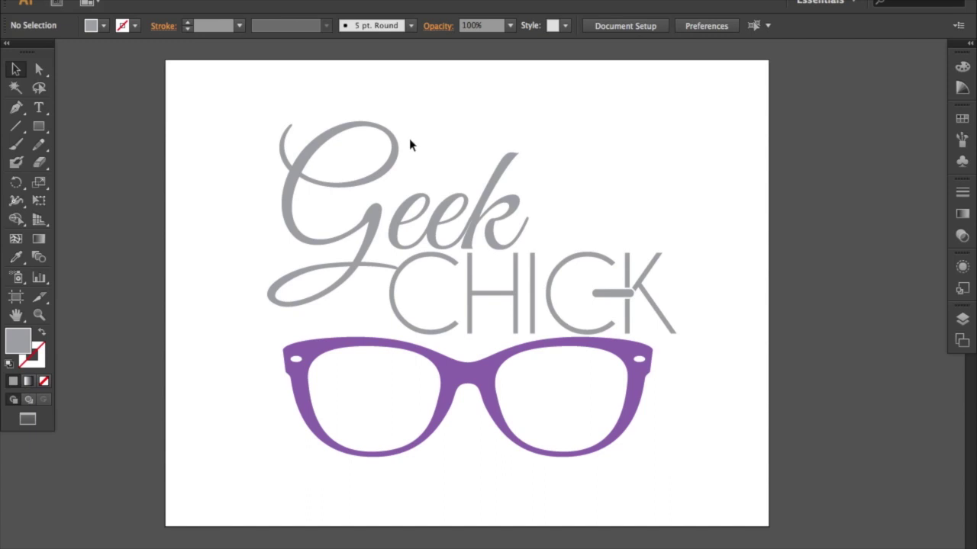
{"action": "left_click", "coordinate": [395, 168]}
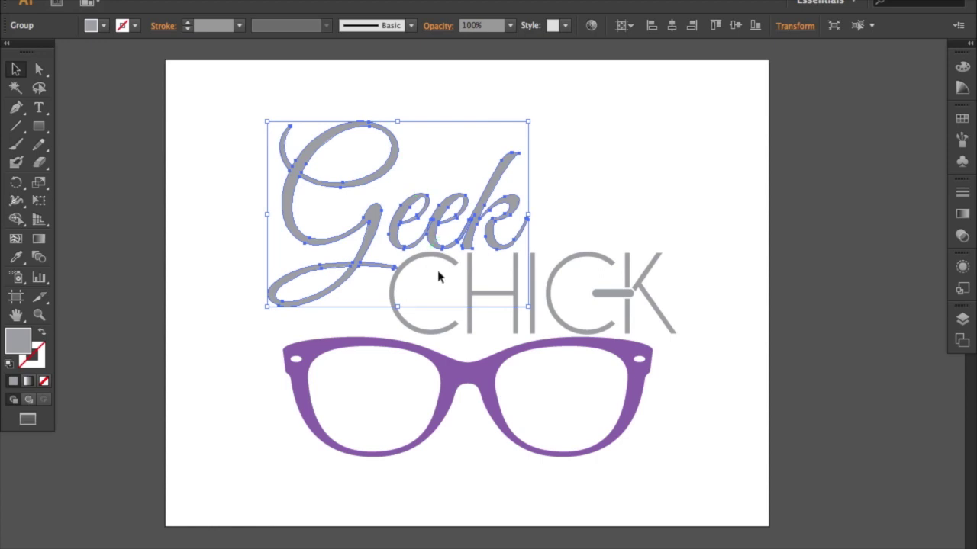
{"action": "left_click", "coordinate": [471, 279]}
{"action": "left_click", "coordinate": [617, 169]}
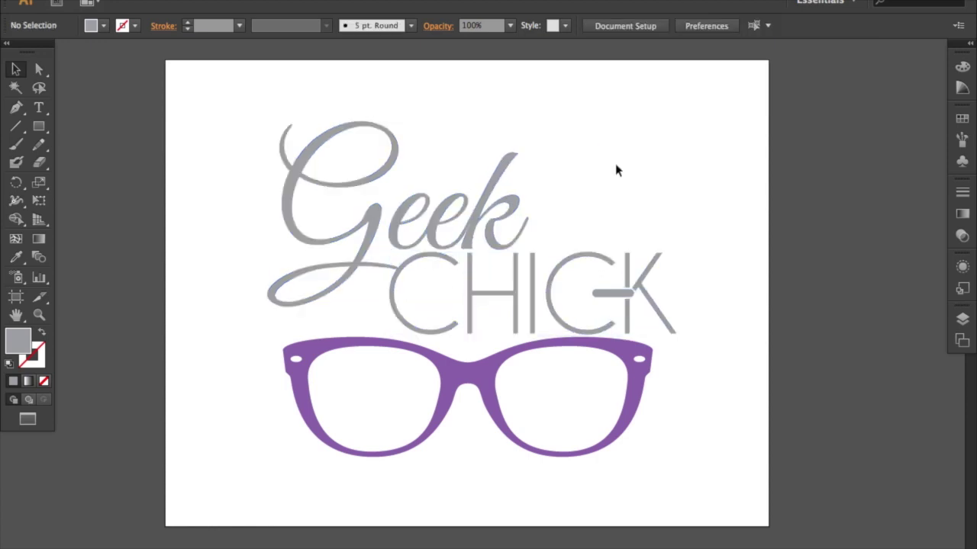
{"action": "left_click", "coordinate": [39, 108]}
{"action": "left_click_drag", "start_coordinate": [489, 75], "coordinate": [718, 136]}
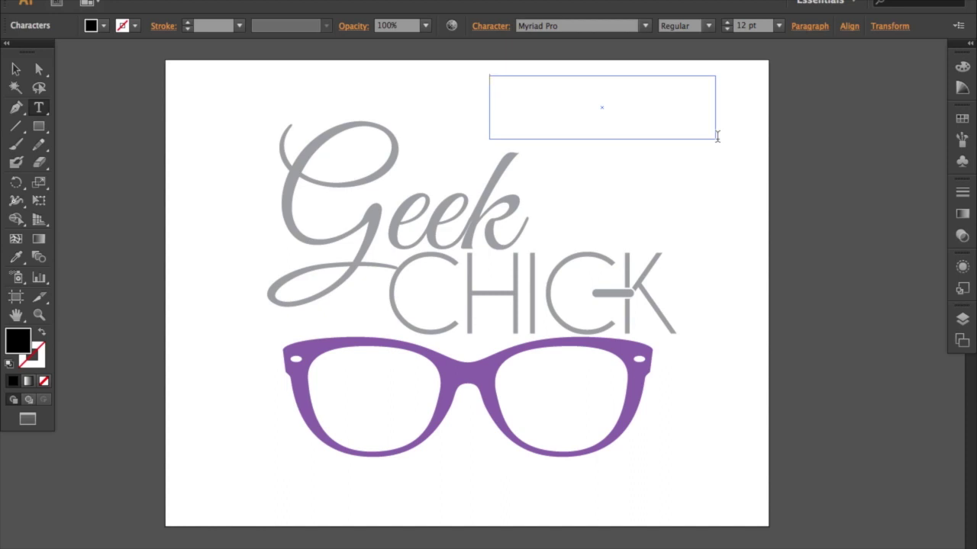
{"action": "type", "text": "gee"}
{"action": "left_click", "coordinate": [15, 69]}
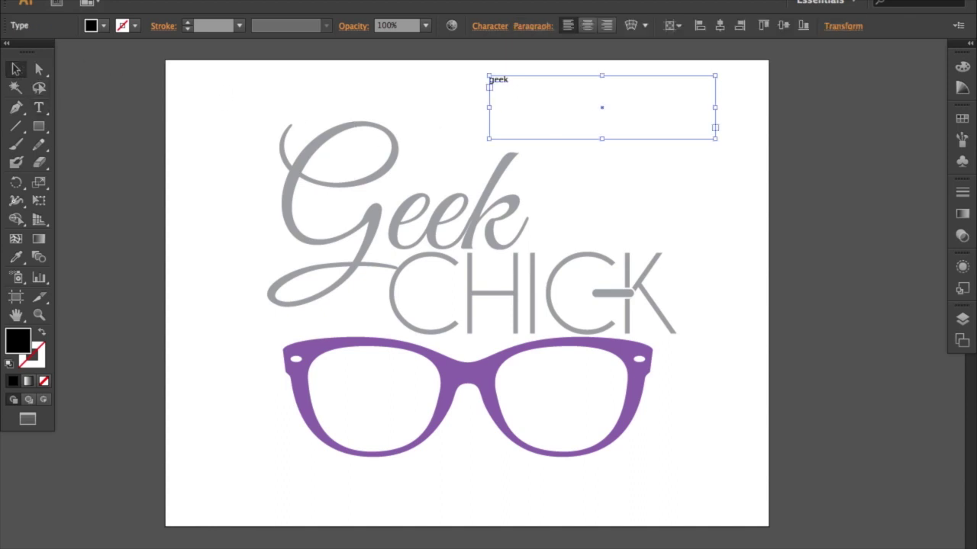
{"action": "left_click", "coordinate": [236, 0]}
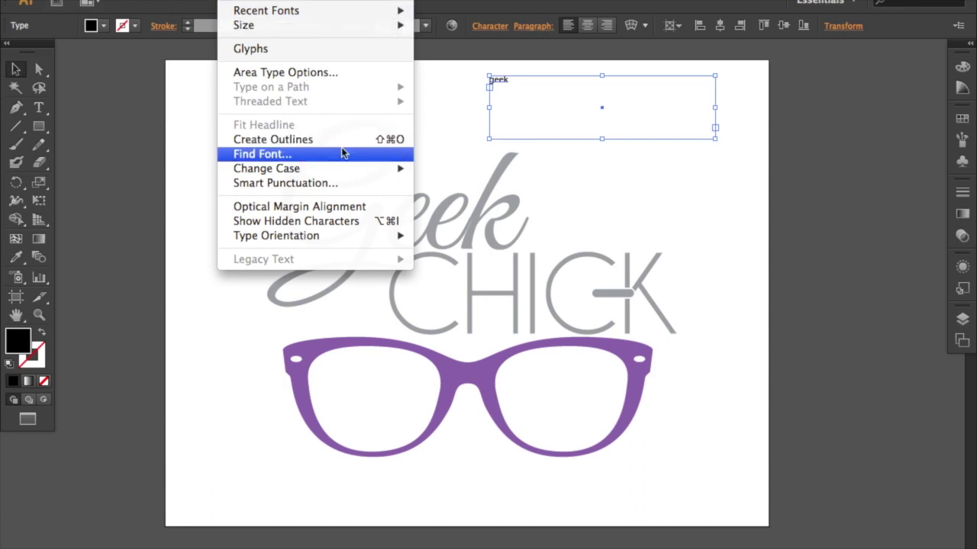
{"action": "left_click", "coordinate": [353, 140]}
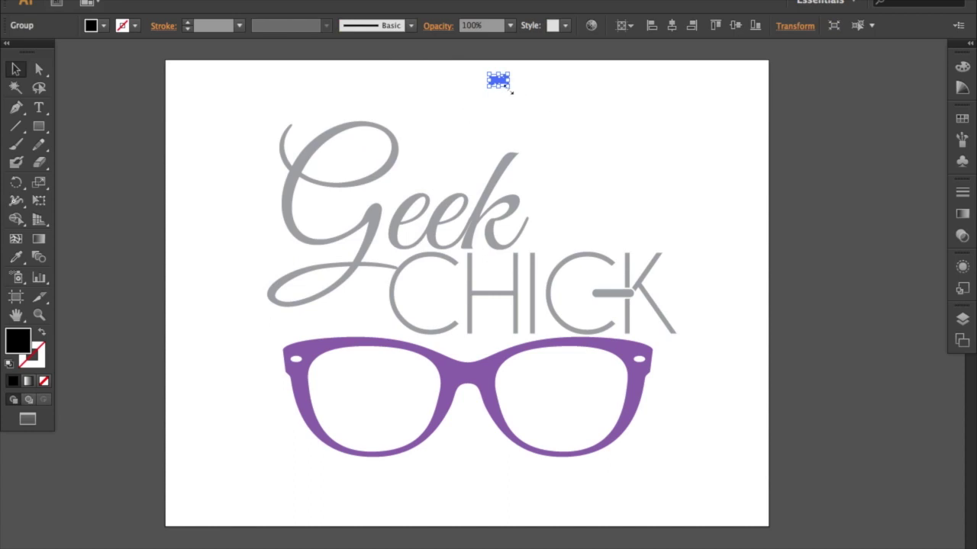
{"action": "left_click_drag", "start_coordinate": [511, 92], "coordinate": [648, 157]}
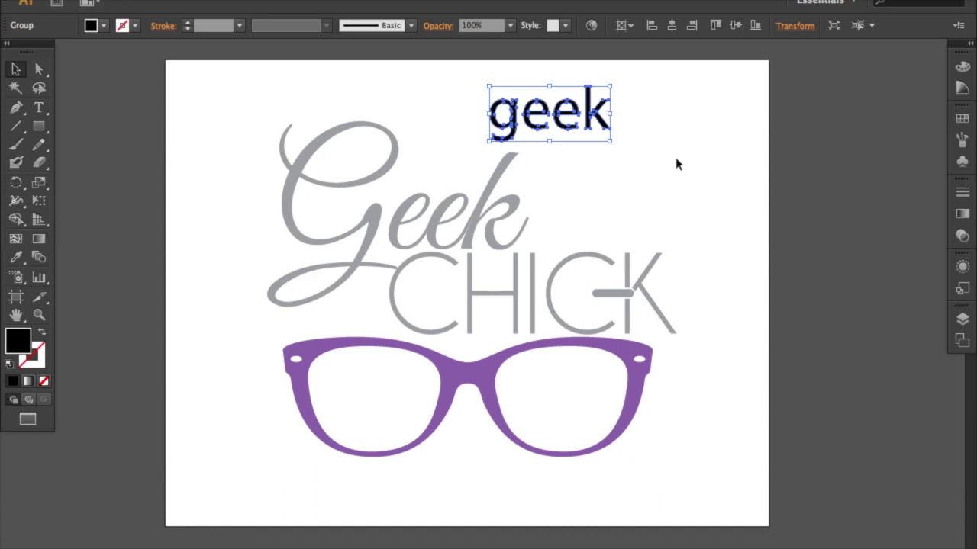
{"action": "key", "text": "Delete"}
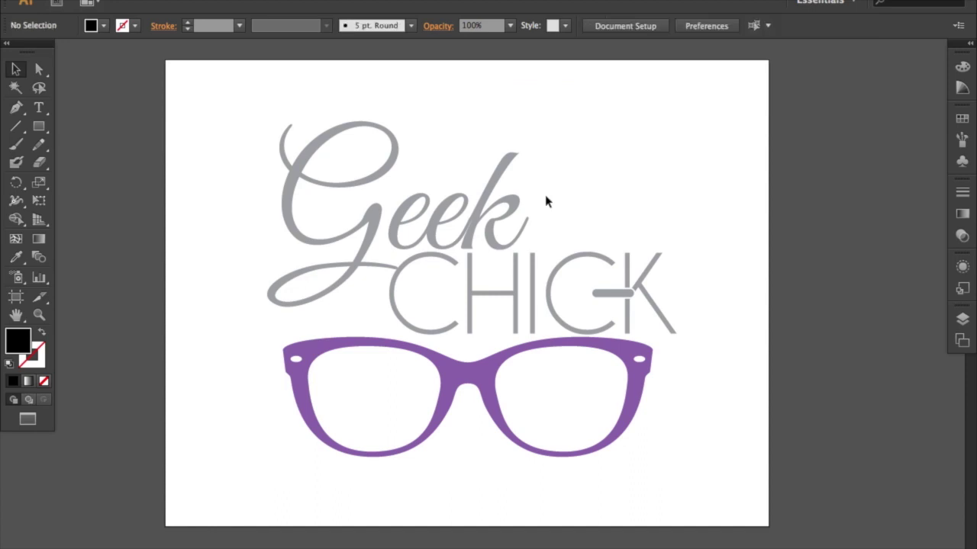
Give the Geek and CHICK lettering a white fill and a 1 pt black stroke.
{"action": "left_click", "coordinate": [477, 206]}
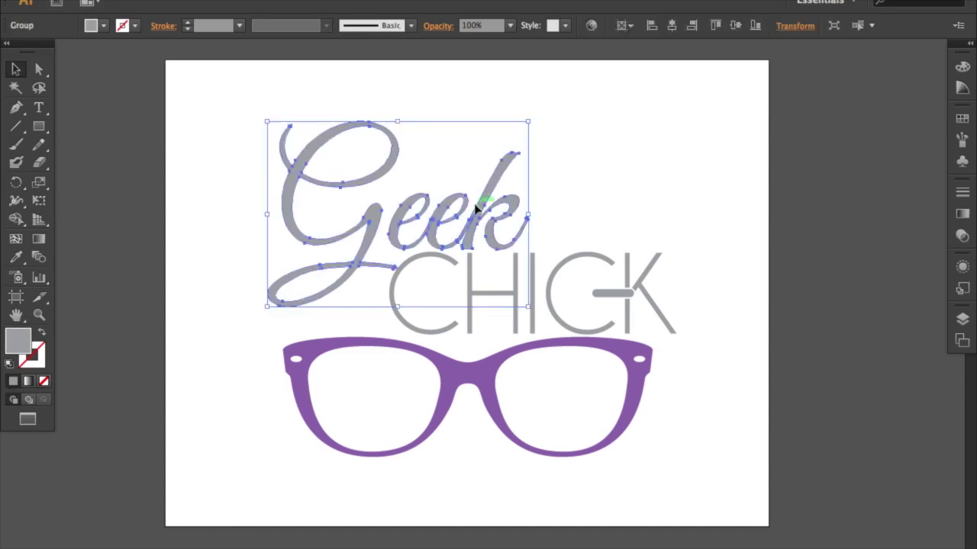
{"action": "left_click", "coordinate": [471, 274]}
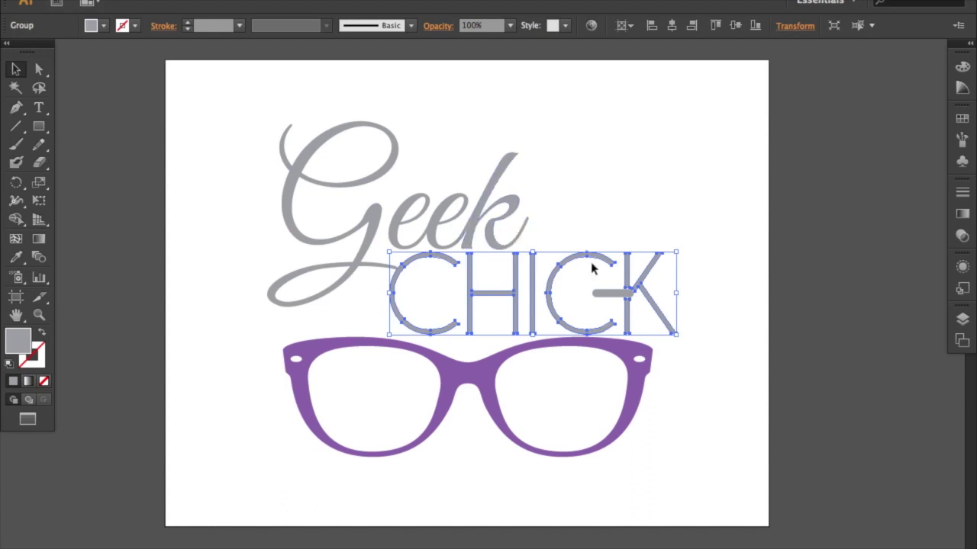
{"action": "left_click", "coordinate": [634, 357]}
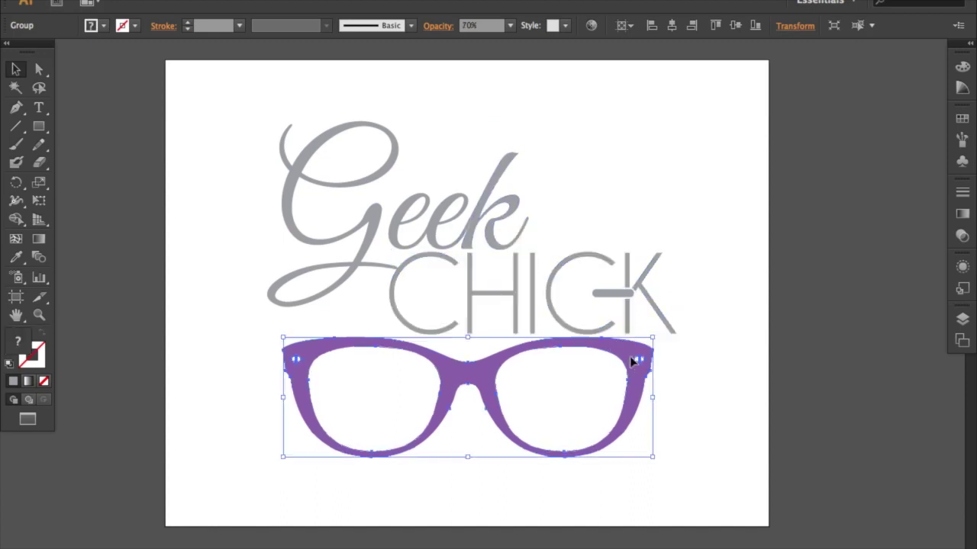
{"action": "left_click", "coordinate": [636, 183]}
{"action": "left_click_drag", "start_coordinate": [698, 174], "coordinate": [257, 286]}
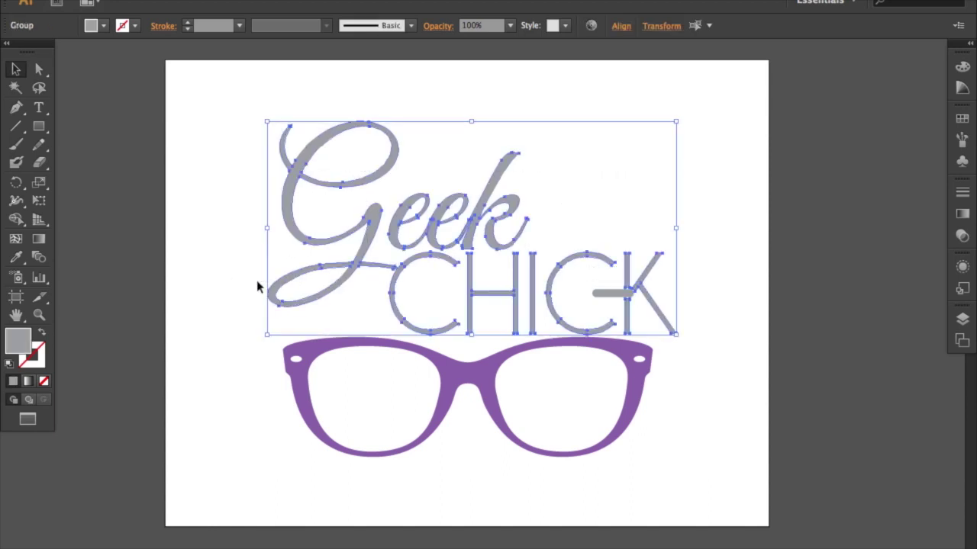
{"action": "left_click_drag", "start_coordinate": [730, 134], "coordinate": [197, 309]}
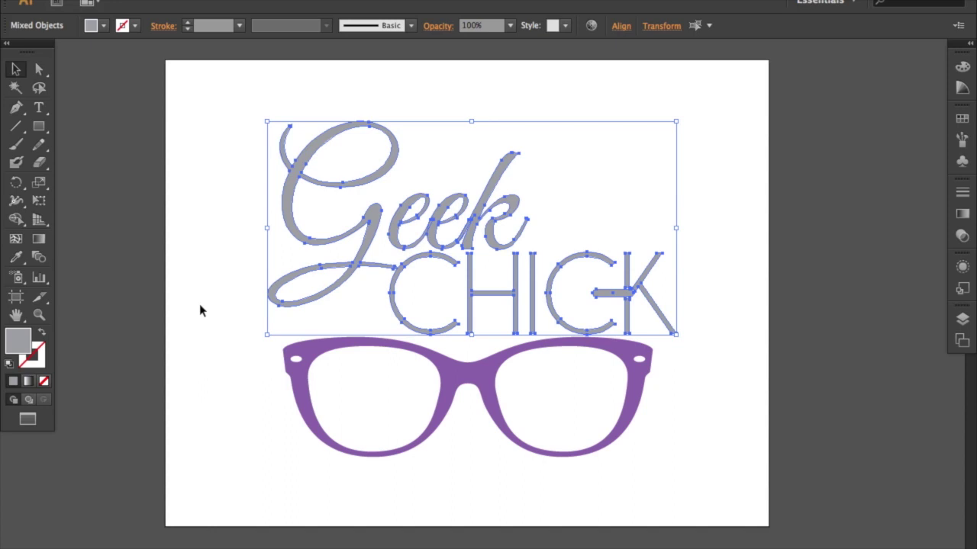
{"action": "key", "text": "d"}
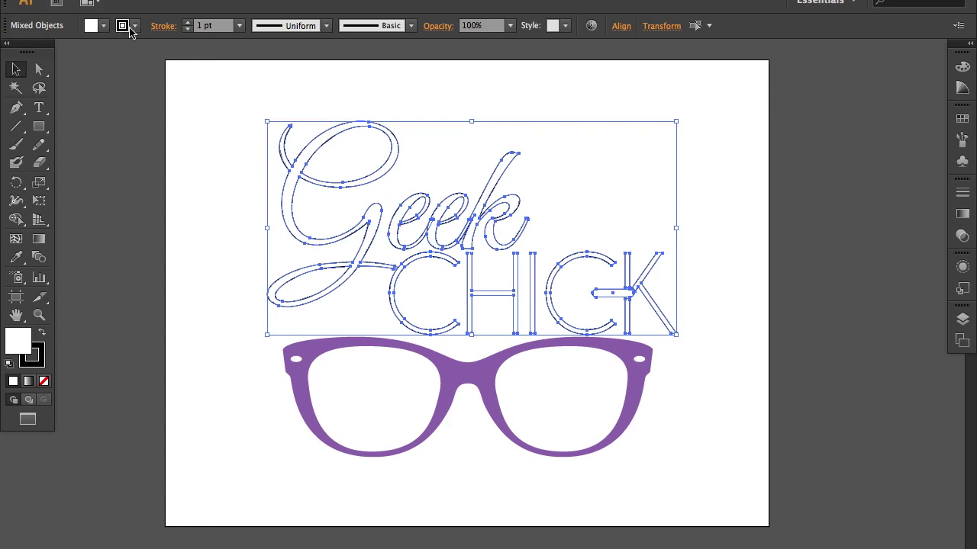
{"action": "left_click", "coordinate": [212, 246]}
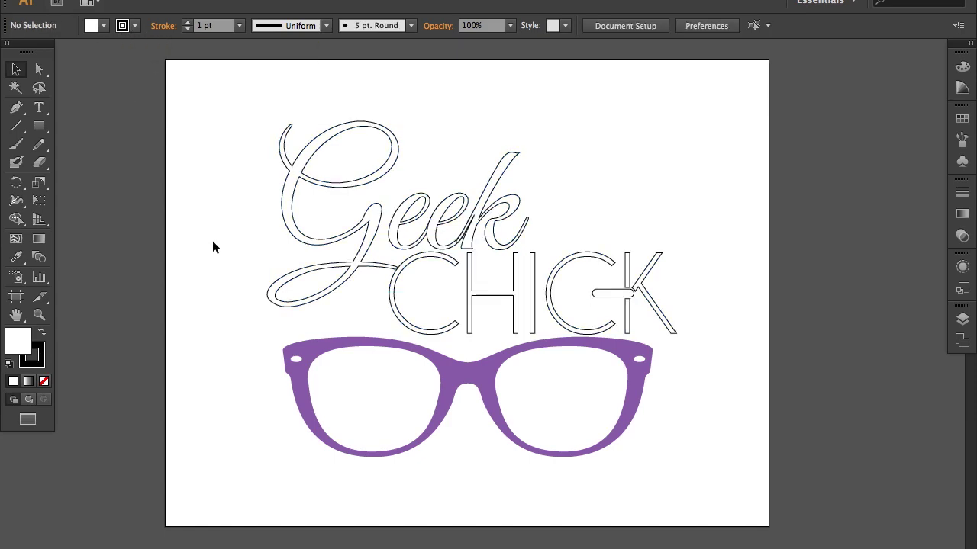
Zoom in to inspect the overlapping Geek outlines, then select the Geek group and open the Window menu.
{"action": "key", "text": "super+equal"}
{"action": "key", "text": "super+equal"}
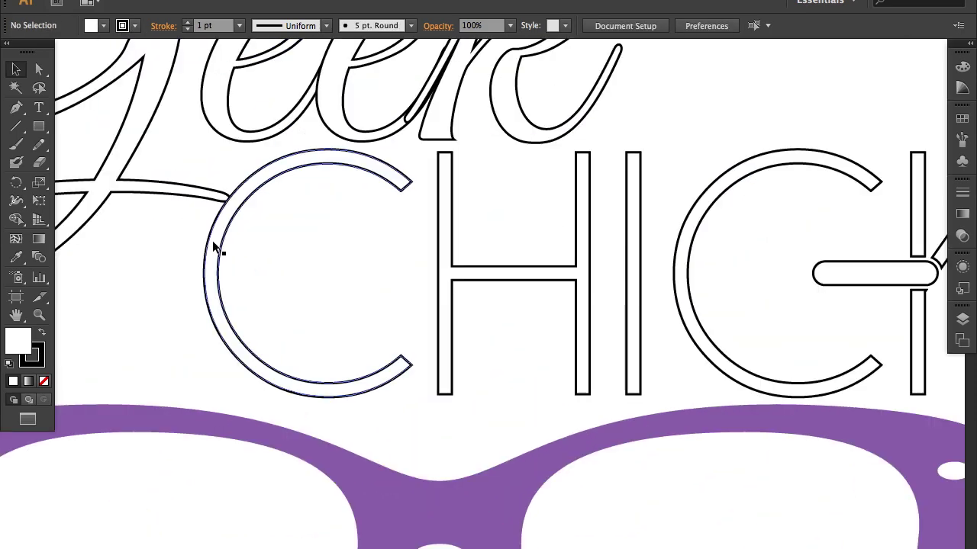
{"action": "left_click_drag", "start_coordinate": [404, 305], "coordinate": [556, 360]}
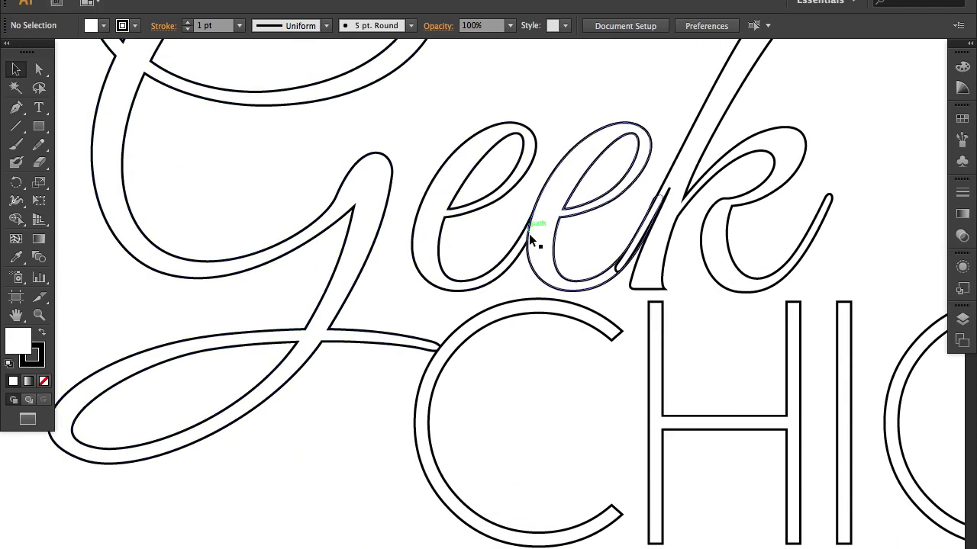
{"action": "key", "text": "super+minus"}
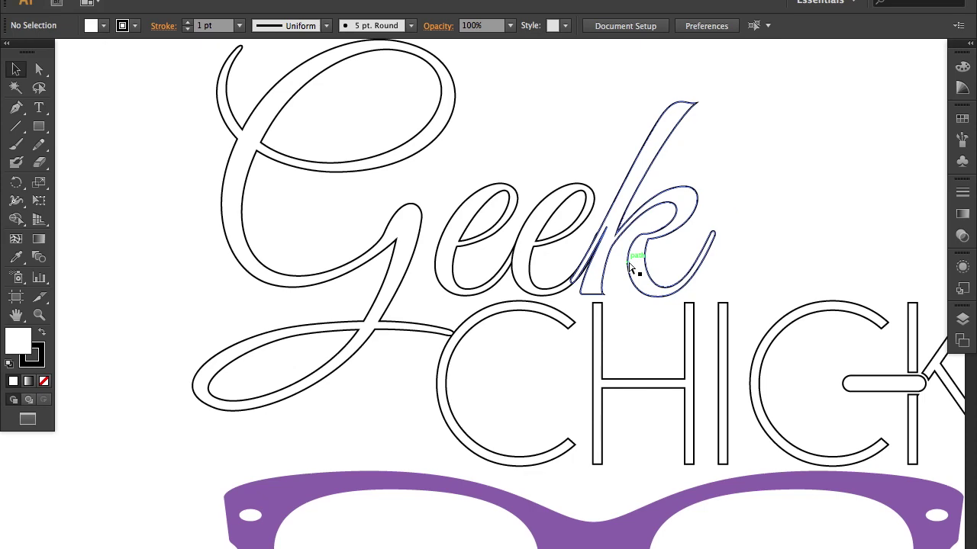
{"action": "scroll", "coordinate": [625, 261], "scroll_direction": "right", "scroll_amount": 3}
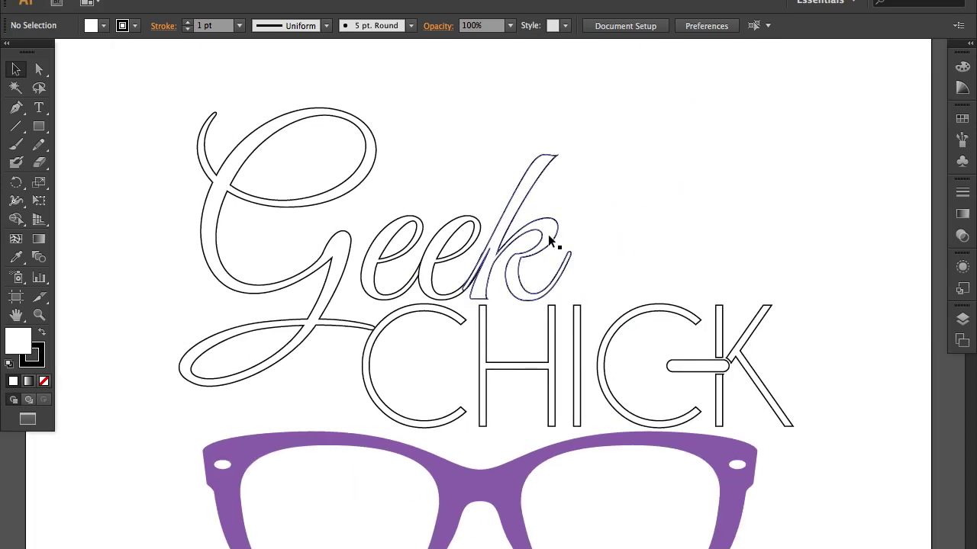
{"action": "left_click", "coordinate": [550, 241]}
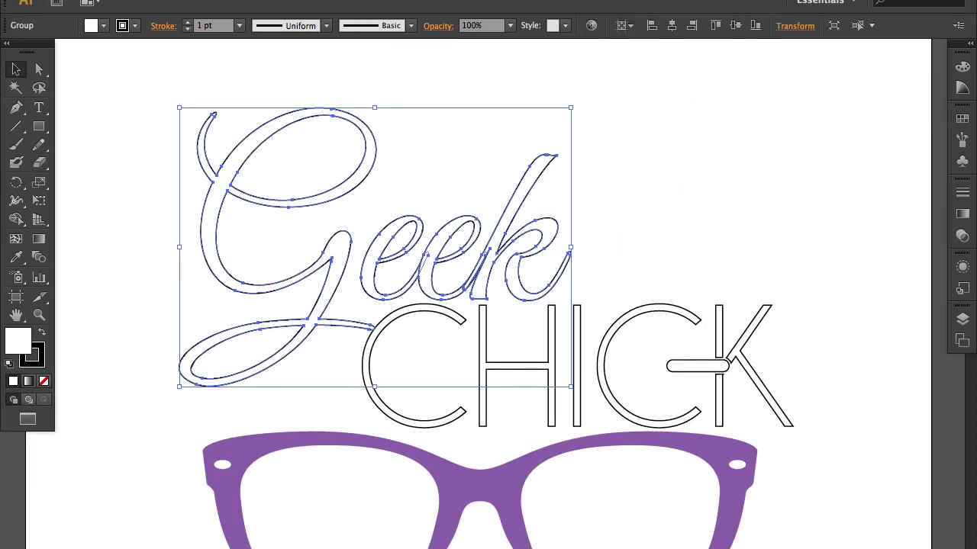
{"action": "left_click", "coordinate": [405, 0]}
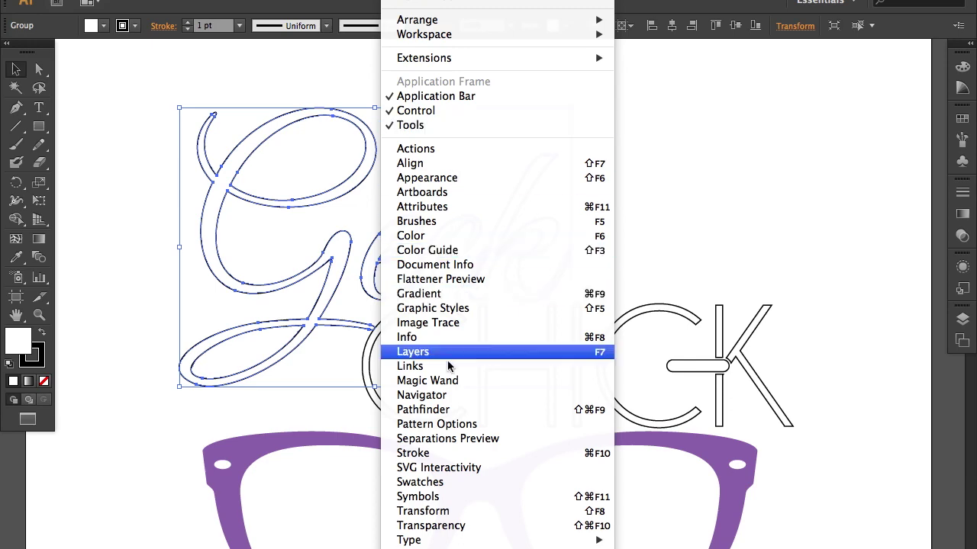
Merge the overlapping Geek and CHICK letter outlines with the Pathfinder Unite shape mode.
{"action": "left_click", "coordinate": [467, 411]}
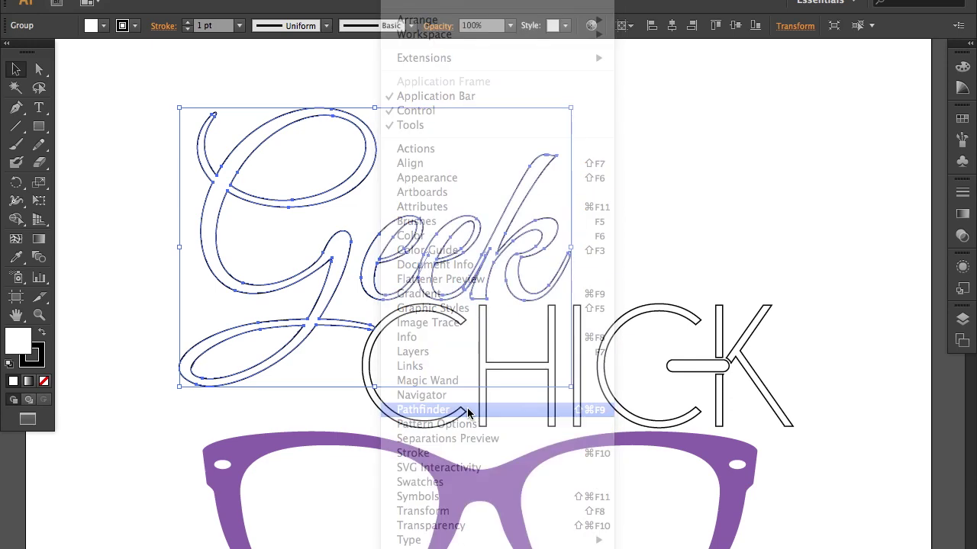
{"action": "left_click_drag", "start_coordinate": [159, 294], "coordinate": [706, 115]}
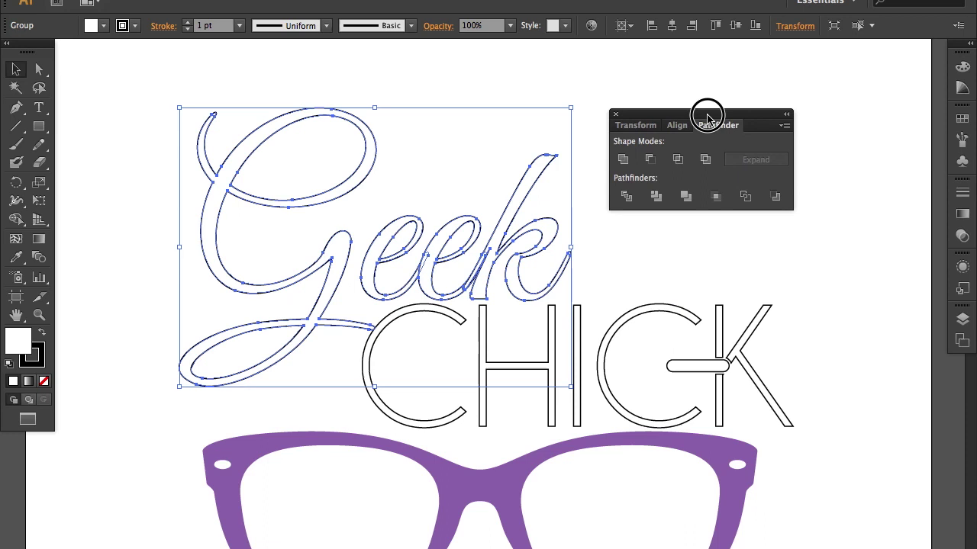
{"action": "left_click", "coordinate": [627, 162]}
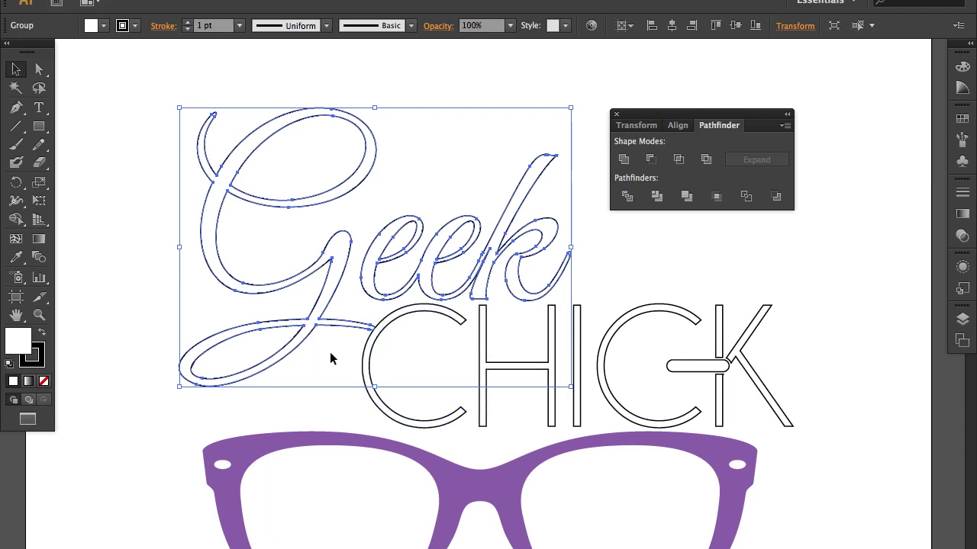
{"action": "left_click_drag", "start_coordinate": [157, 180], "coordinate": [772, 379]}
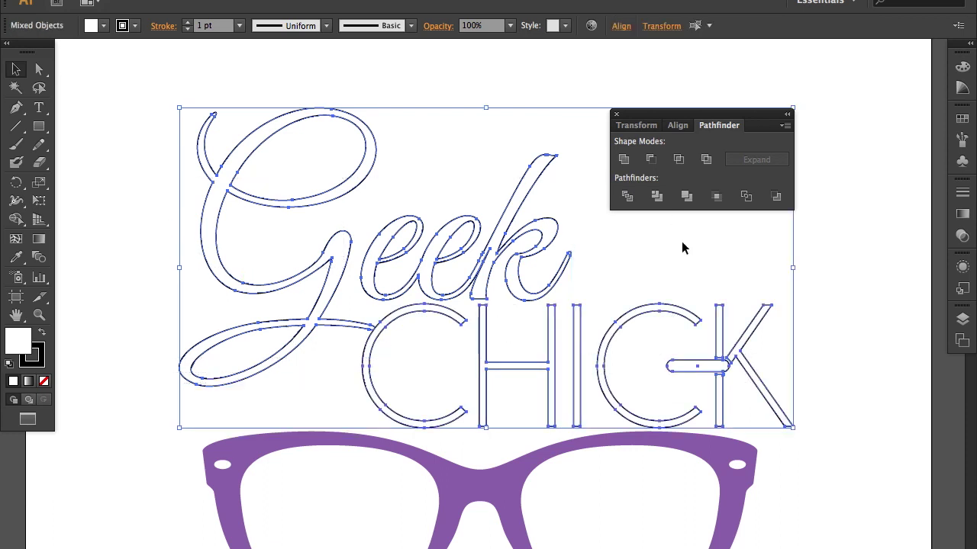
{"action": "left_click", "coordinate": [622, 160]}
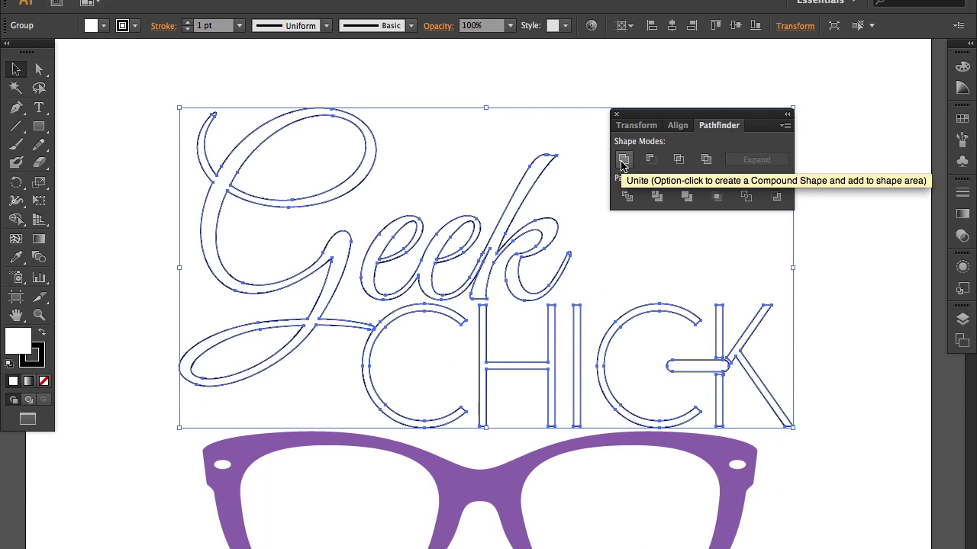
{"action": "left_click", "coordinate": [834, 334]}
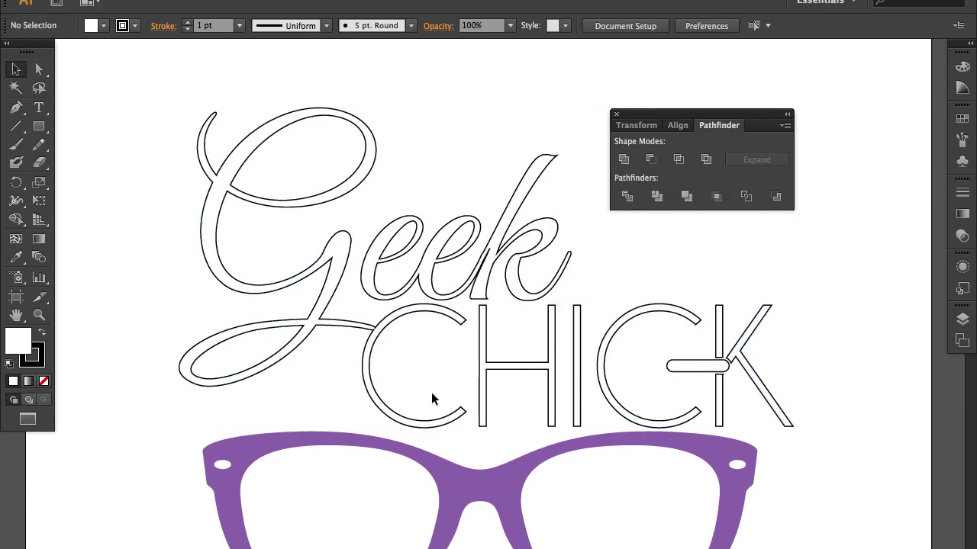
{"action": "left_click_drag", "start_coordinate": [477, 399], "coordinate": [426, 294]}
Reset the purple glasses to a white fill and 1 pt black stroke, matching the lettering.
{"action": "left_click", "coordinate": [424, 369]}
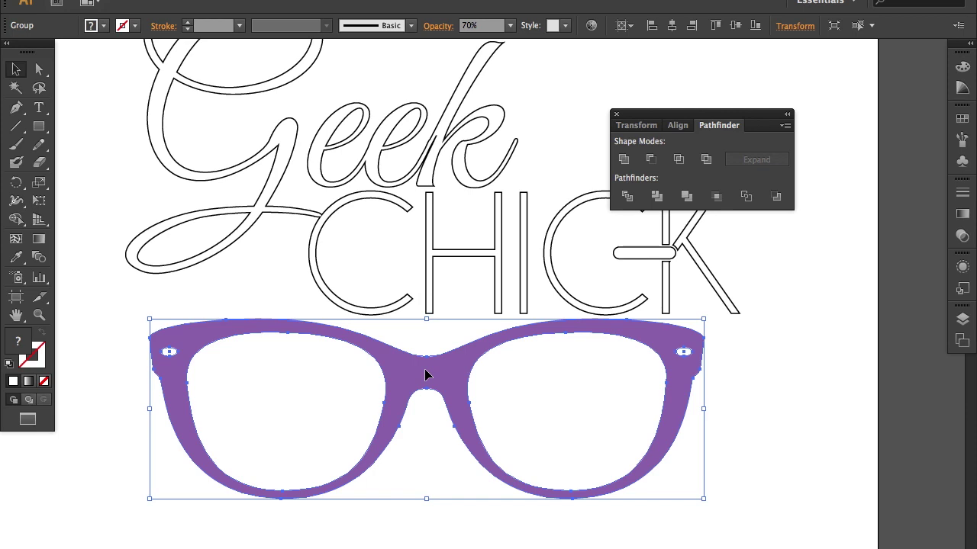
{"action": "key", "text": "d"}
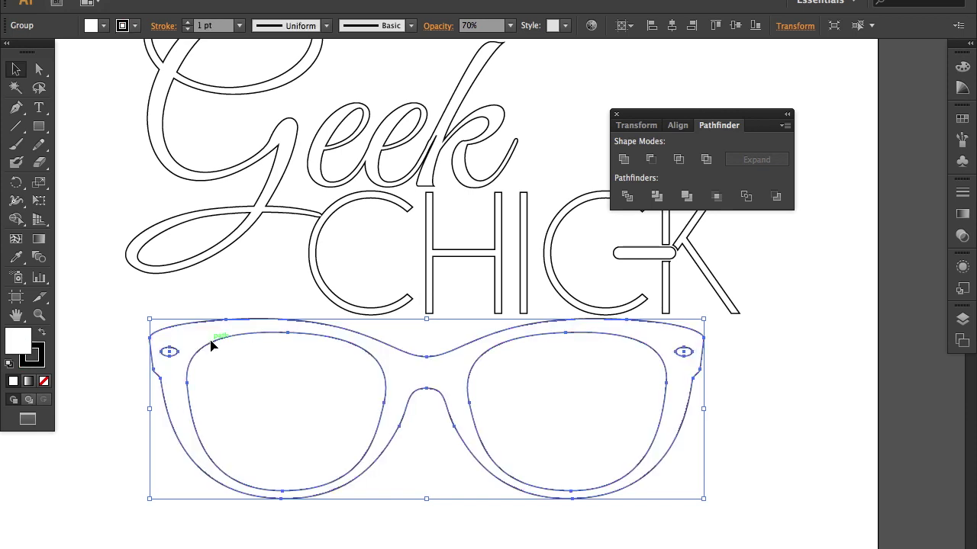
{"action": "left_click", "coordinate": [113, 333]}
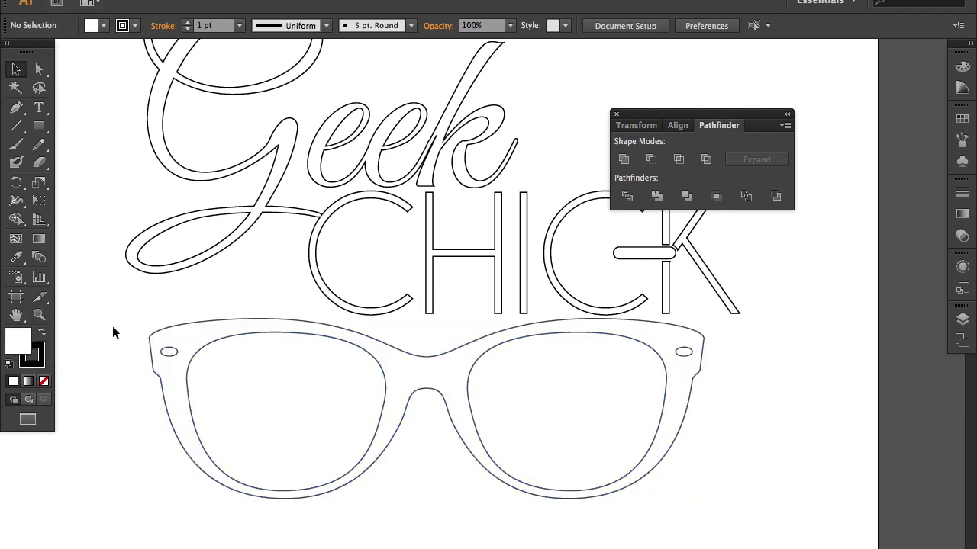
{"action": "left_click_drag", "start_coordinate": [260, 369], "coordinate": [244, 395]}
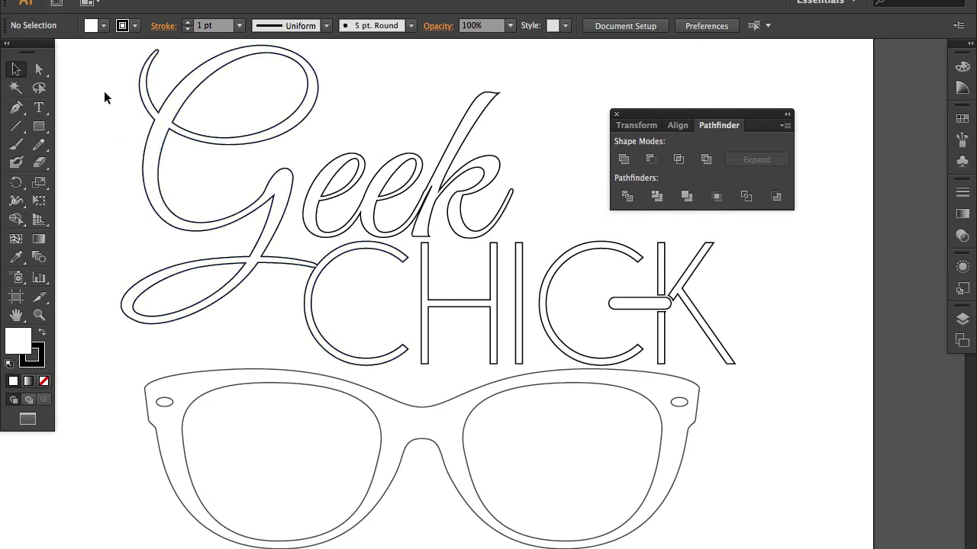
{"action": "left_click_drag", "start_coordinate": [660, 120], "coordinate": [772, 98]}
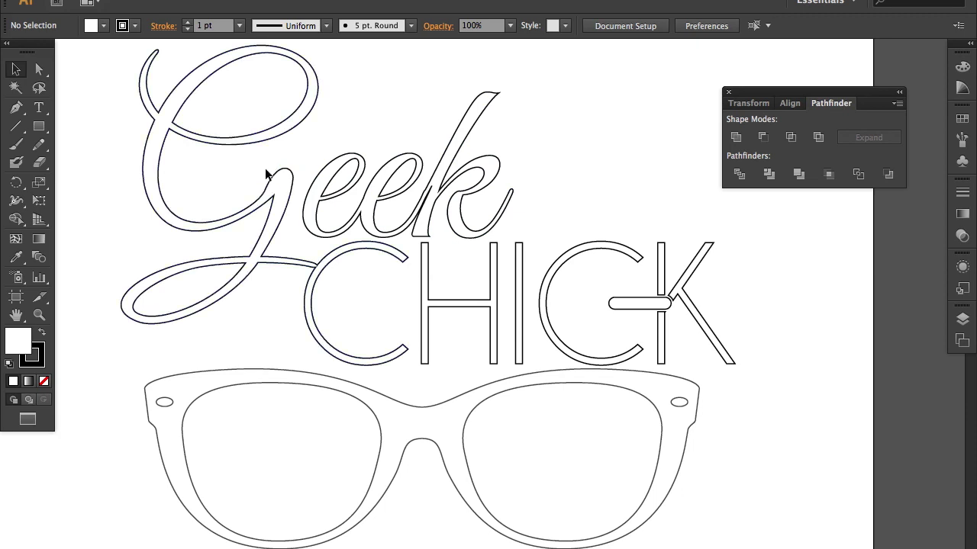
Ungroup the entire Geek Chick logo artwork.
{"action": "left_click_drag", "start_coordinate": [105, 86], "coordinate": [717, 497]}
{"action": "right_click", "coordinate": [429, 258]}
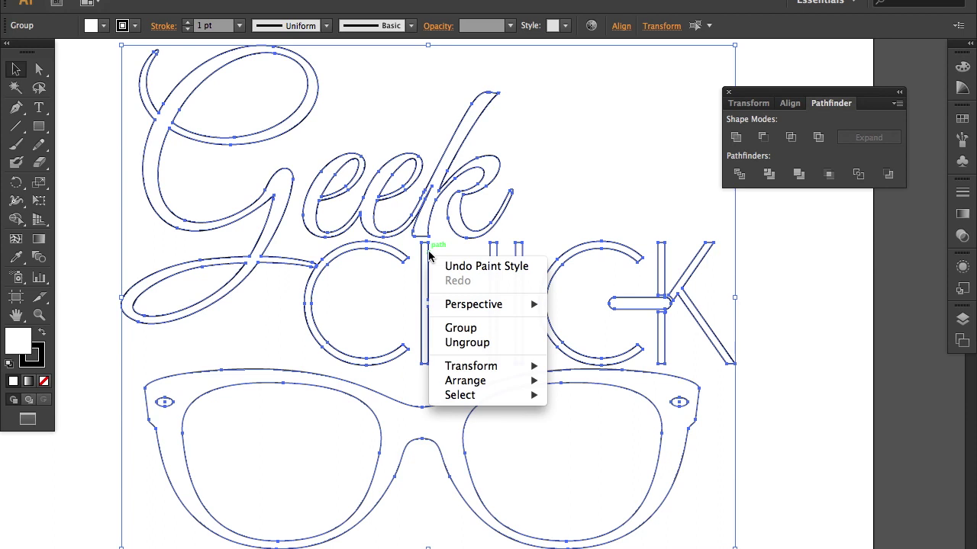
{"action": "left_click", "coordinate": [477, 342]}
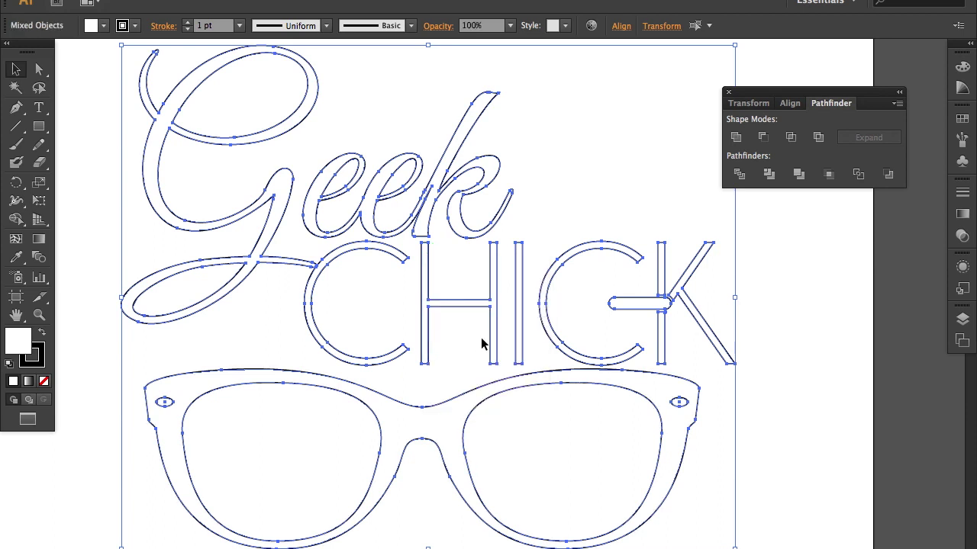
{"action": "left_click", "coordinate": [546, 197]}
Check that the glasses, eyehole and eek lettering now select as separate pieces.
{"action": "left_click", "coordinate": [388, 421]}
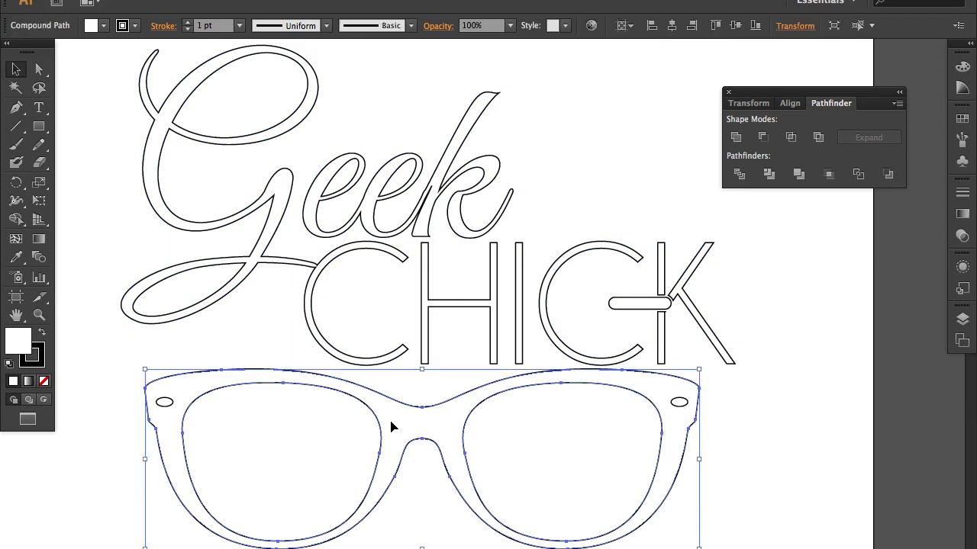
{"action": "left_click", "coordinate": [165, 401]}
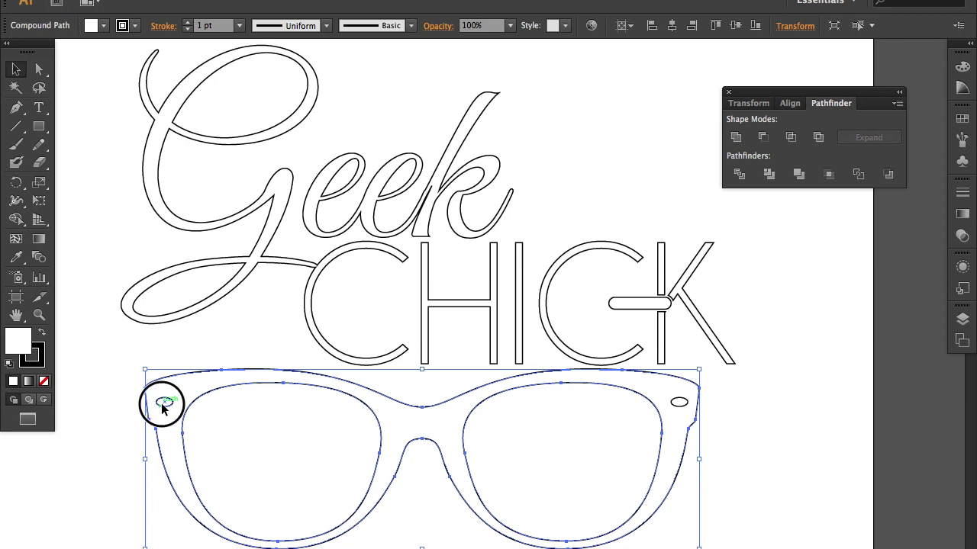
{"action": "left_click", "coordinate": [465, 432]}
{"action": "right_click", "coordinate": [467, 436]}
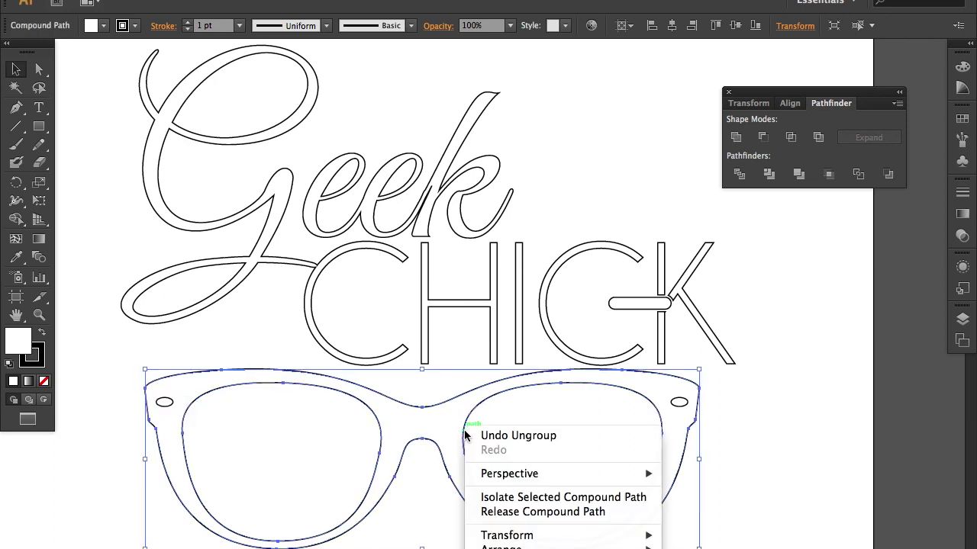
{"action": "left_click", "coordinate": [771, 401]}
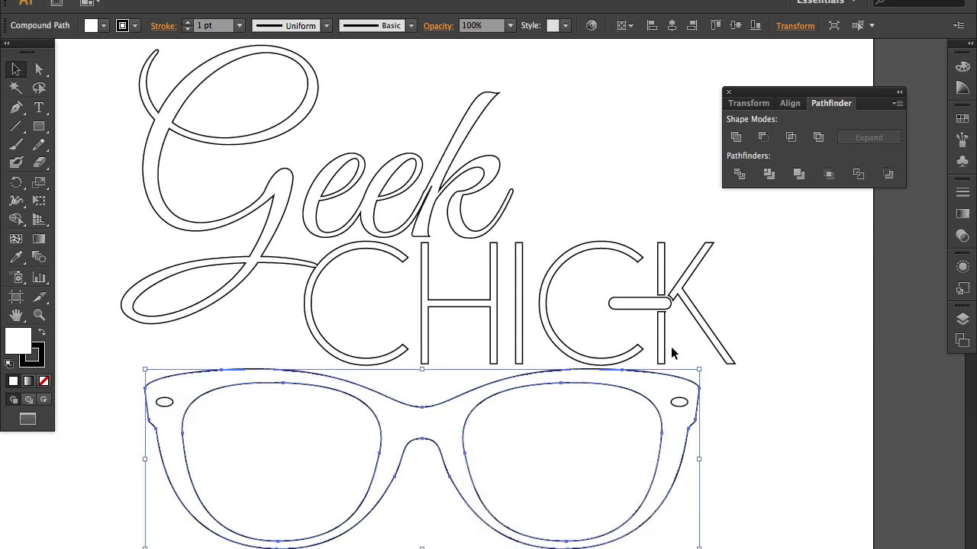
{"action": "left_click", "coordinate": [420, 217]}
{"action": "right_click", "coordinate": [420, 219]}
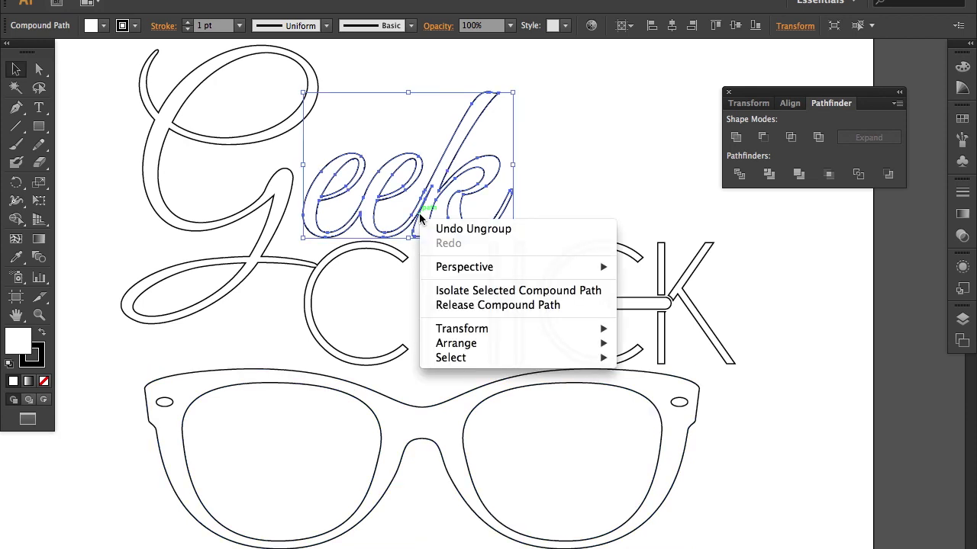
{"action": "left_click", "coordinate": [670, 292]}
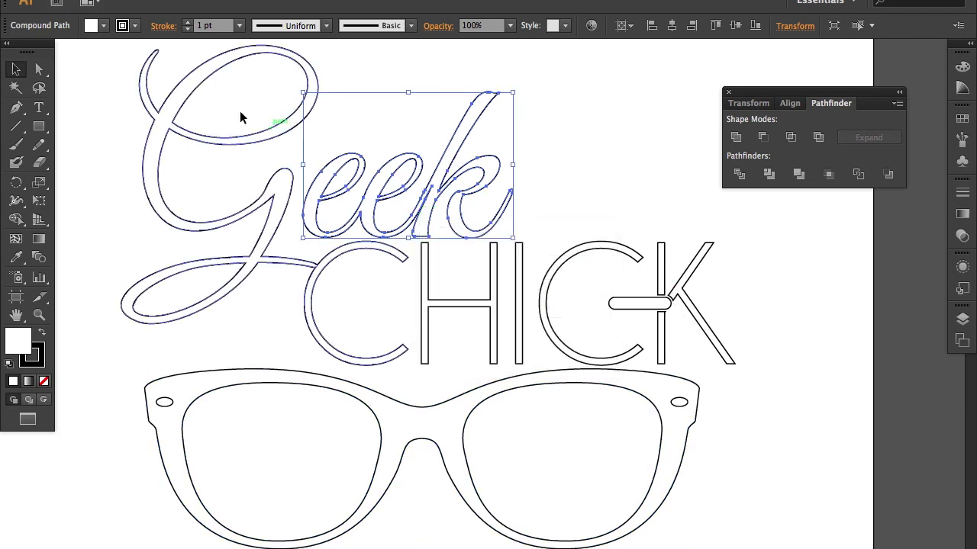
Confirm in the Object menu nothing remains grouped, then fit the artboard in the window.
{"action": "left_click_drag", "start_coordinate": [94, 90], "coordinate": [768, 504]}
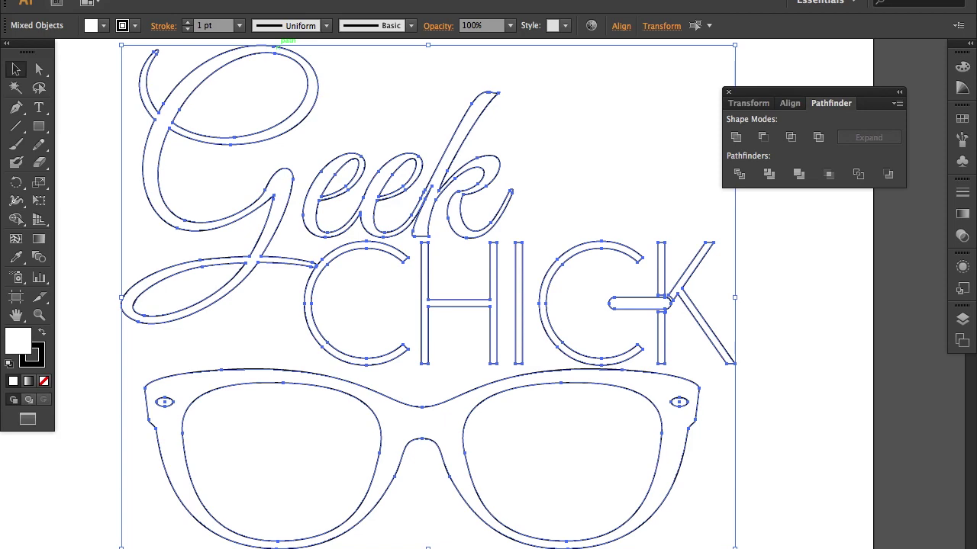
{"action": "left_click", "coordinate": [191, 0]}
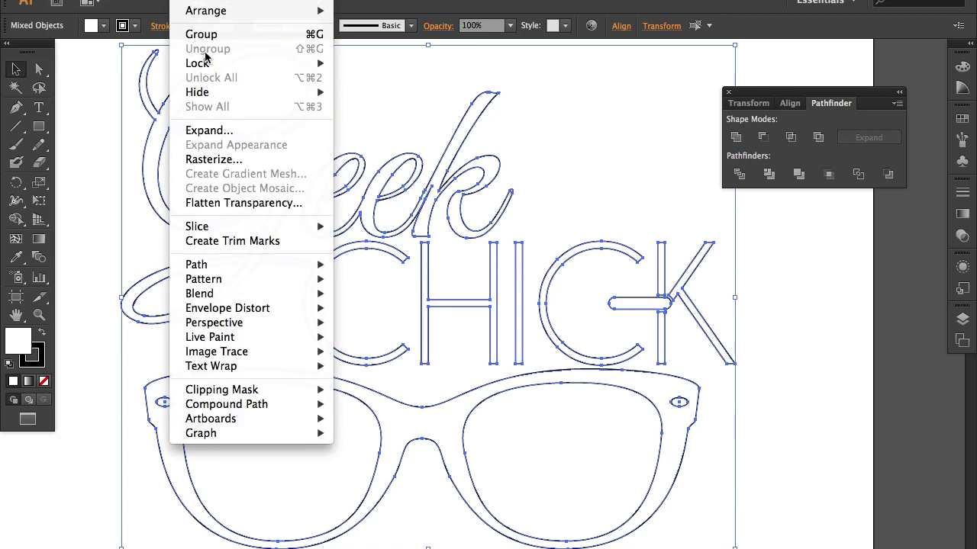
{"action": "left_click", "coordinate": [560, 166]}
{"action": "left_click", "coordinate": [565, 162]}
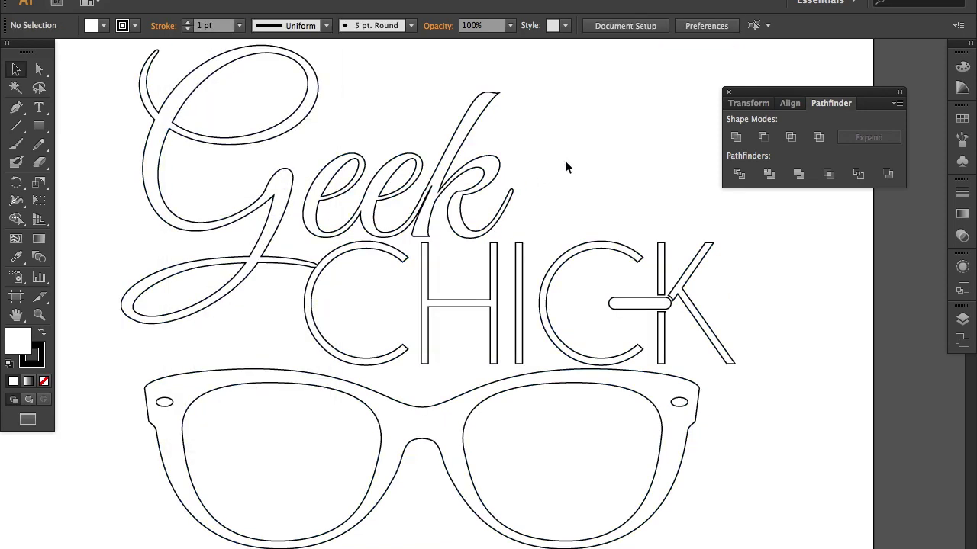
{"action": "key", "text": "ctrl+0"}
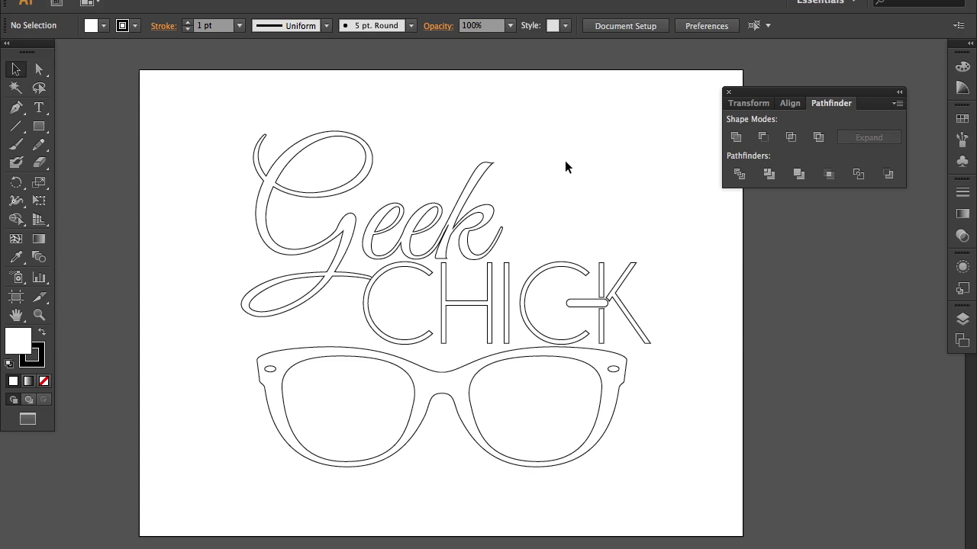
{"action": "left_click", "coordinate": [115, 1]}
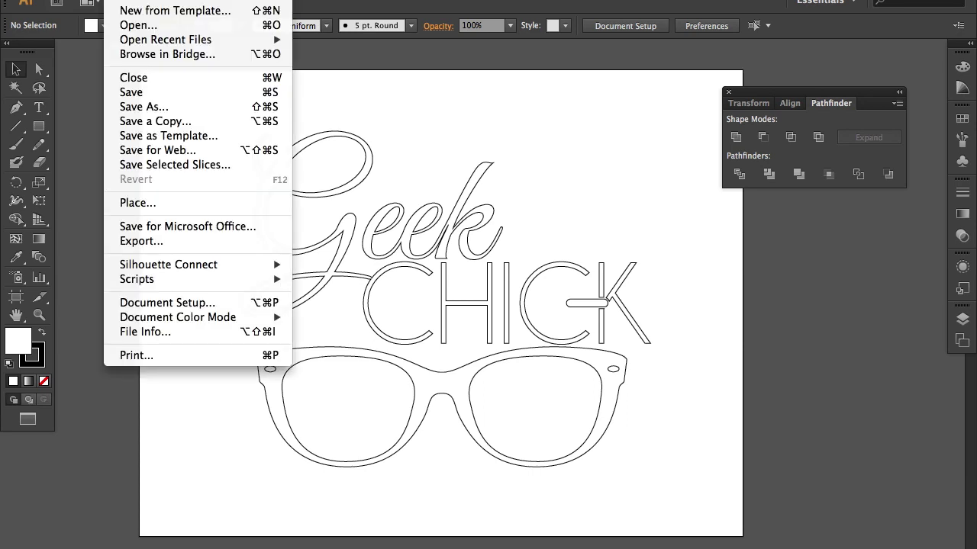
Export the logo to the Examples folder as AutoCAD Interchange File 'geek chick logo corte.dxf'.
{"action": "left_click", "coordinate": [137, 243]}
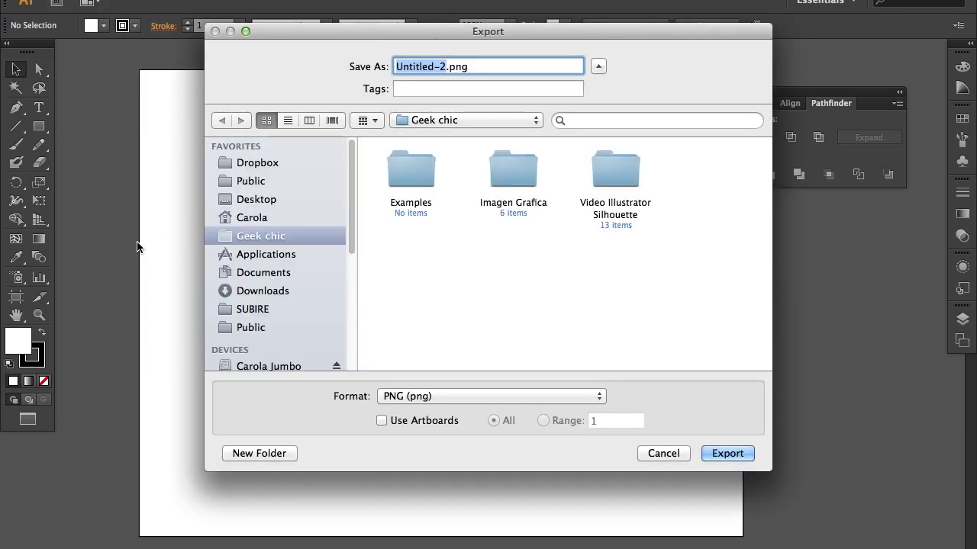
{"action": "double_click", "coordinate": [416, 162]}
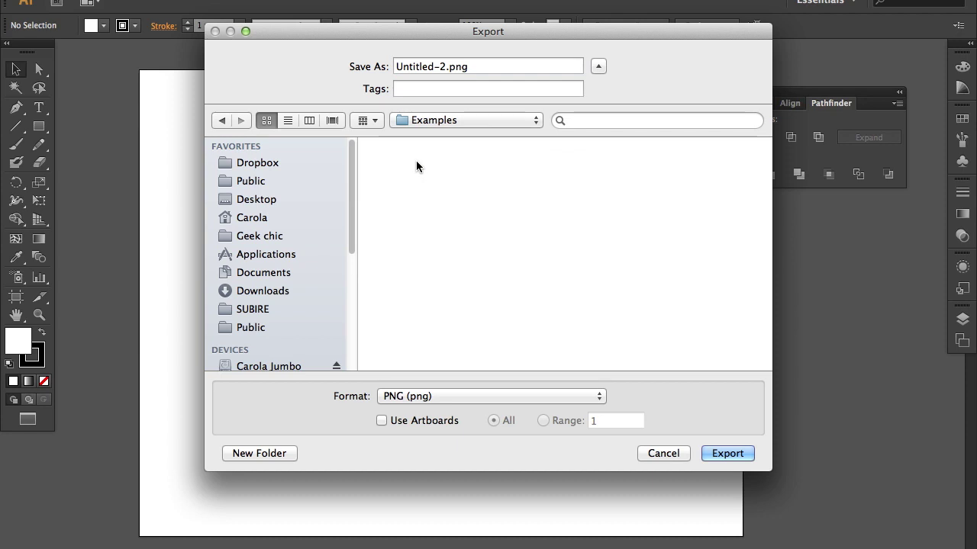
{"action": "left_click", "coordinate": [566, 397]}
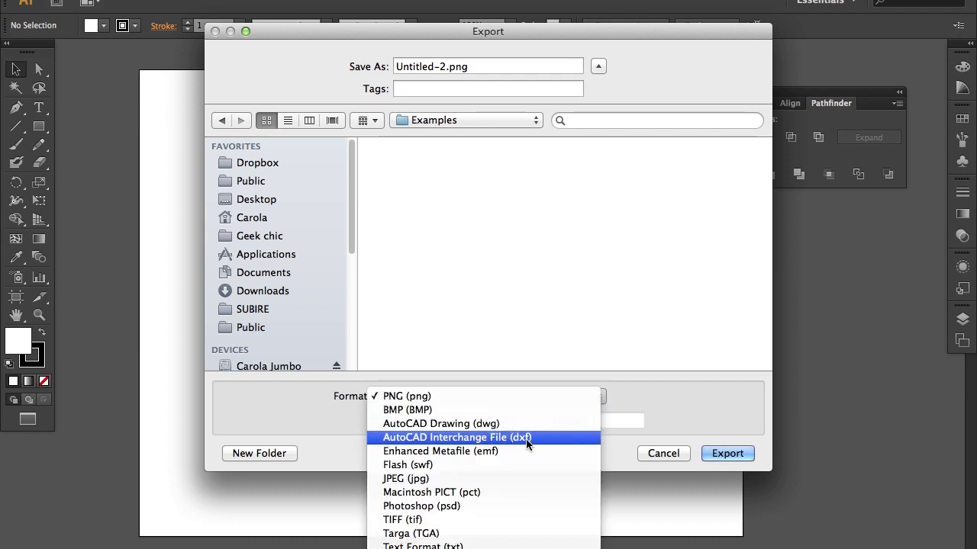
{"action": "left_click", "coordinate": [546, 437]}
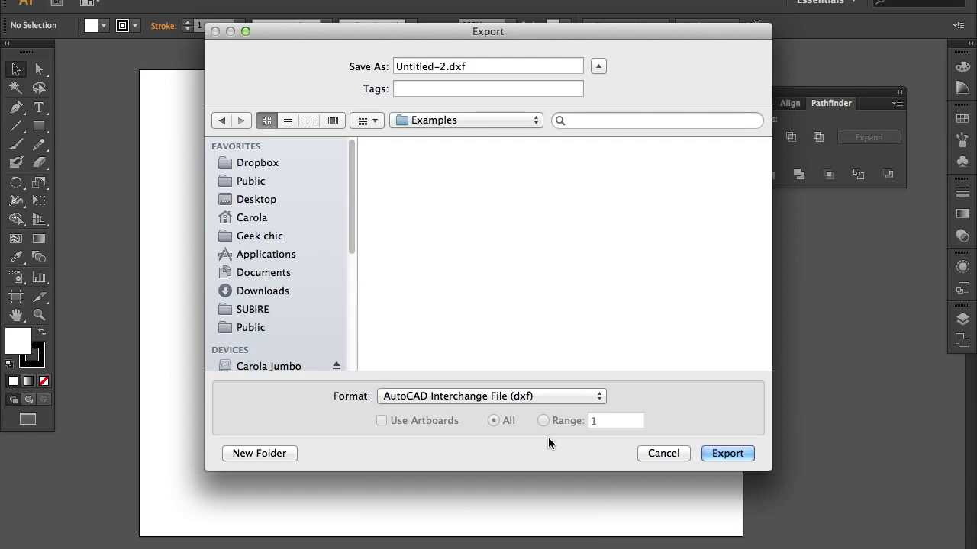
{"action": "left_click", "coordinate": [444, 66]}
{"action": "left_click_drag", "start_coordinate": [446, 66], "coordinate": [392, 67]}
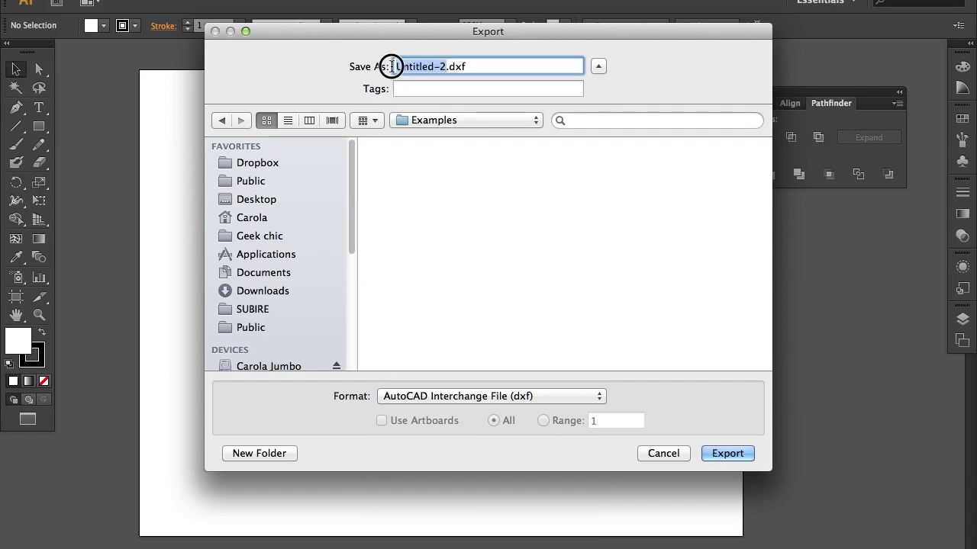
{"action": "type", "text": "geek chick logo cut"}
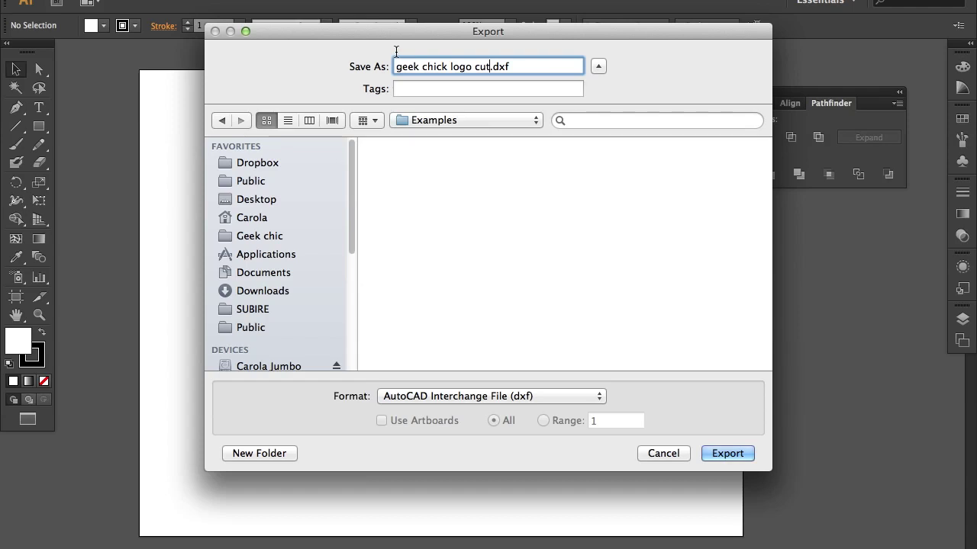
{"action": "key", "text": "BackSpace"}
{"action": "key", "text": "BackSpace"}
{"action": "type", "text": "orte"}
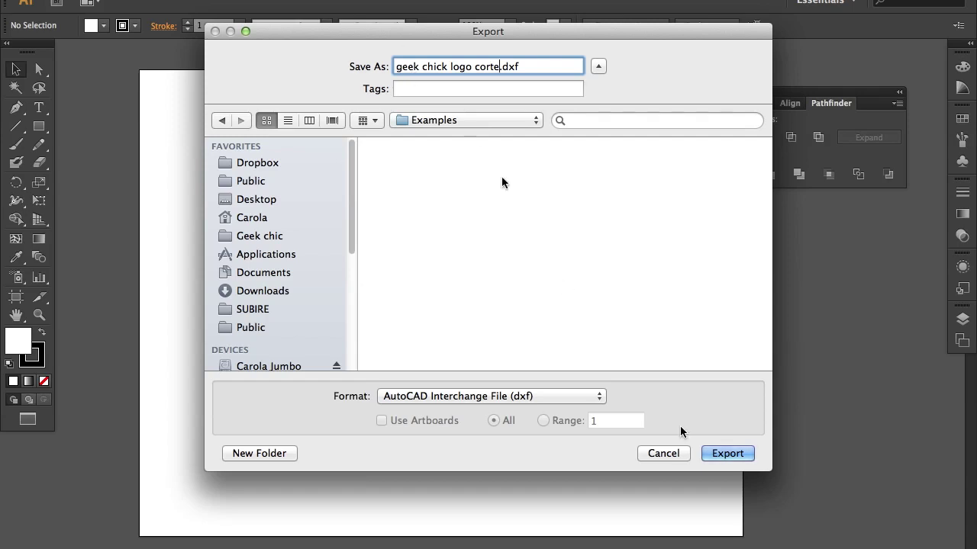
{"action": "left_click", "coordinate": [727, 453]}
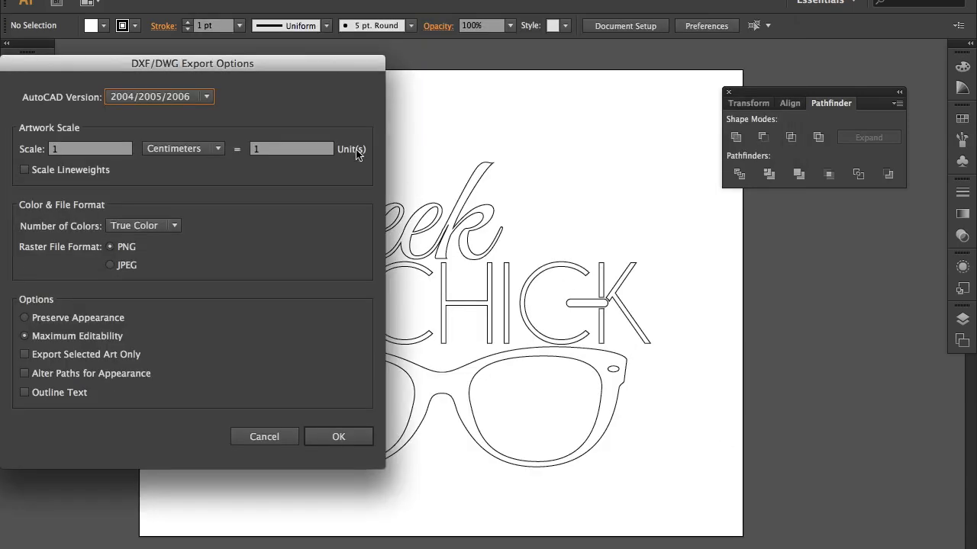
Accept the DXF/DWG Export Options: AutoCAD 2004/2005/2006, 1 Centimeters = 1 Unit.
{"action": "left_click", "coordinate": [309, 68]}
{"action": "left_click_drag", "start_coordinate": [308, 68], "coordinate": [421, 82]}
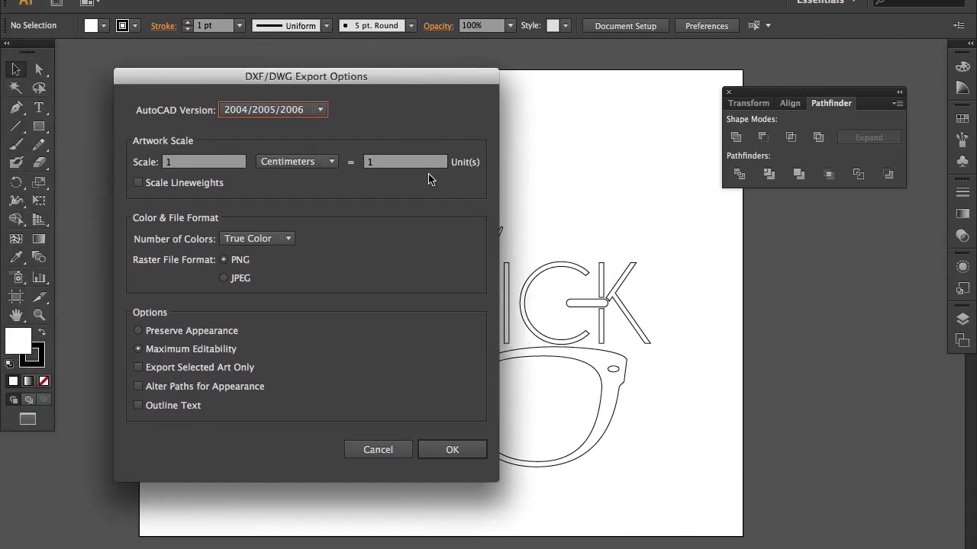
{"action": "left_click", "coordinate": [439, 454]}
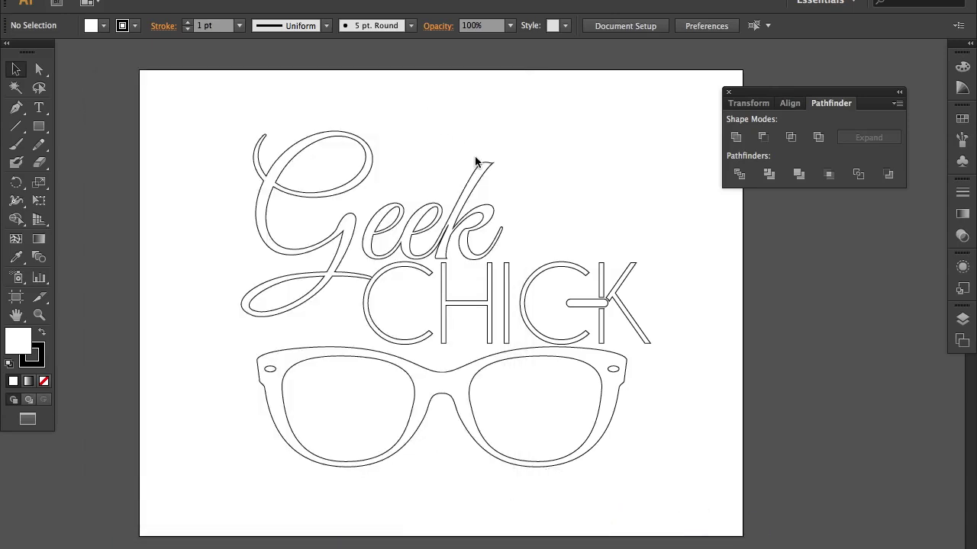
Switch to Silhouette Studio's blank Letter 21.590 × 27.940 cm page.
{"action": "key", "text": "super+Tab"}
{"action": "key", "text": "super+Tab"}
{"action": "key", "text": "super+Tab"}
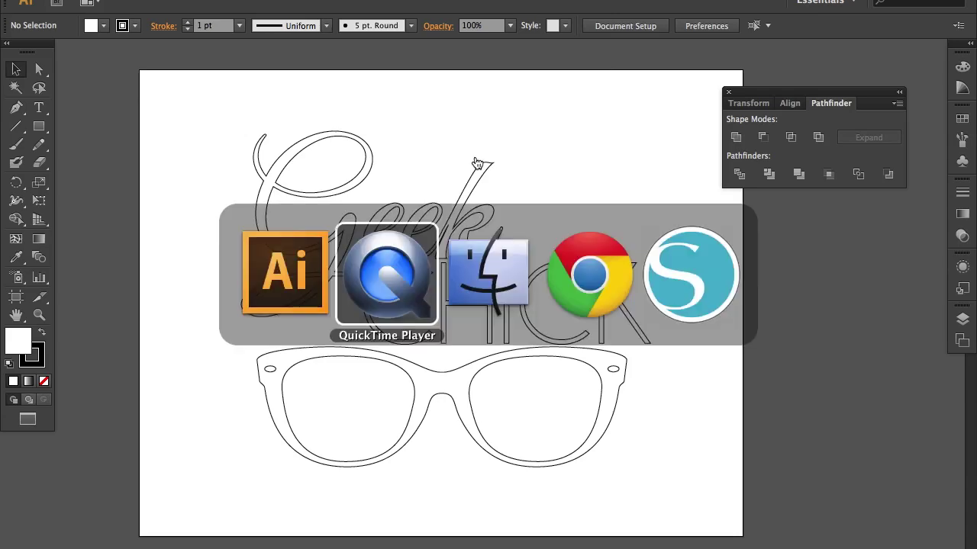
{"action": "left_click", "coordinate": [445, 527]}
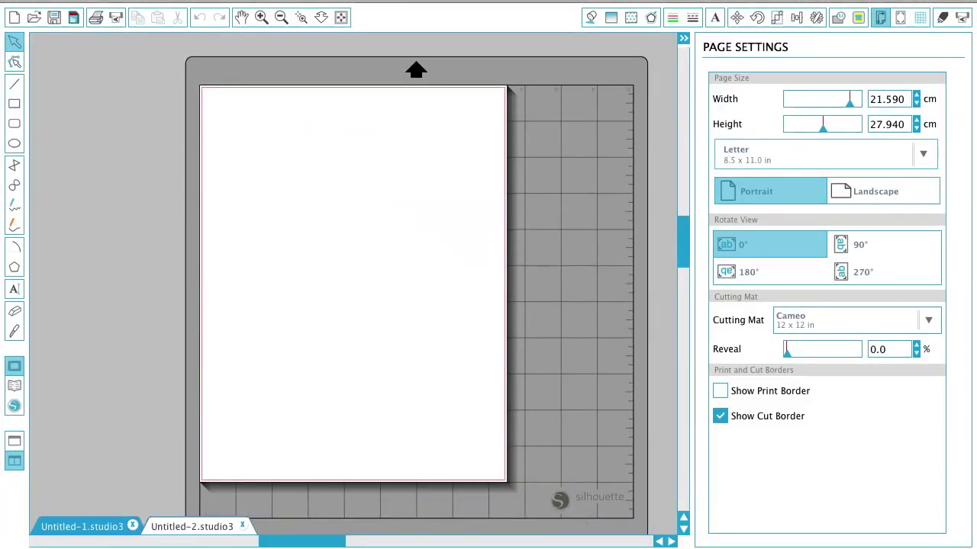
{"action": "left_click", "coordinate": [164, 0]}
{"action": "left_click", "coordinate": [394, 176]}
Open a Finder window on the Imagen Grafica folder and move it down and right.
{"action": "key", "text": "super+Tab"}
{"action": "key", "text": "super+Tab"}
{"action": "key", "text": "super+Tab"}
{"action": "mouse_move", "coordinate": [84, 530]}
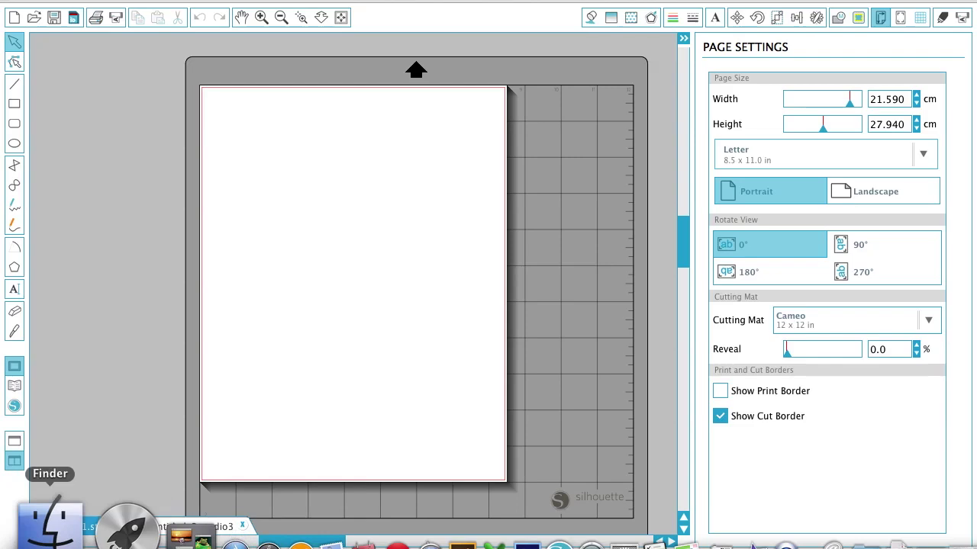
{"action": "left_click", "coordinate": [54, 526]}
{"action": "left_click_drag", "start_coordinate": [378, 21], "coordinate": [467, 172]}
Drag geek chick logo corte.dxf from the Examples folder onto the Silhouette Studio page.
{"action": "left_click", "coordinate": [153, 187]}
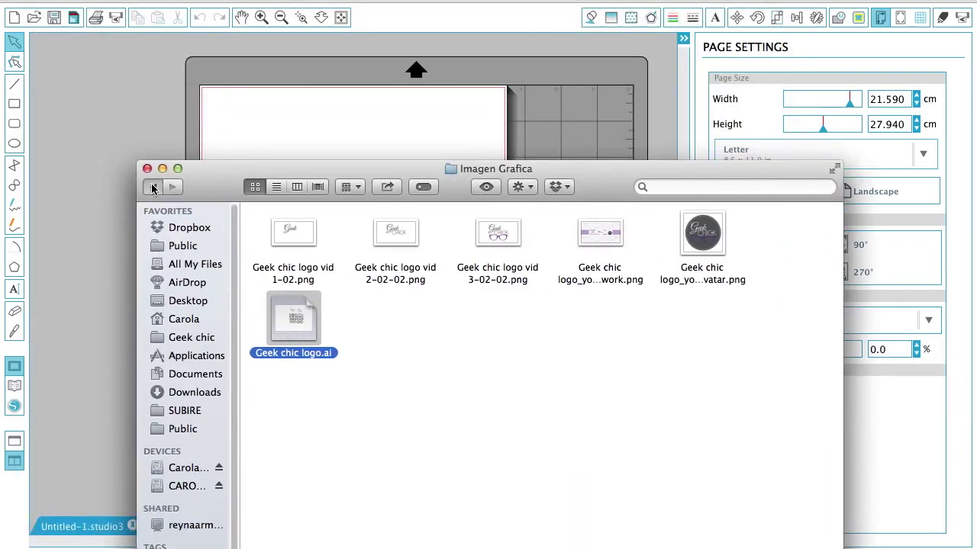
{"action": "double_click", "coordinate": [298, 242]}
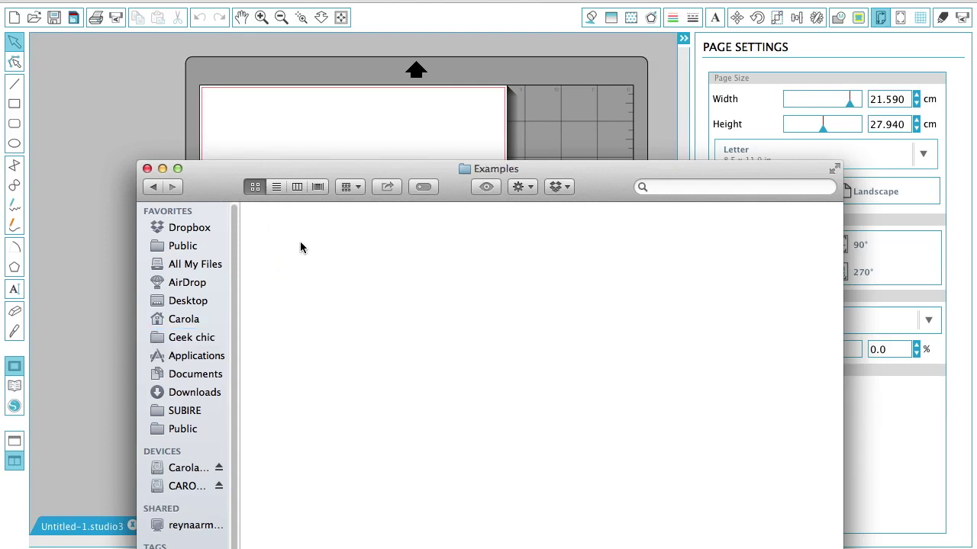
{"action": "left_click_drag", "start_coordinate": [392, 171], "coordinate": [629, 242]}
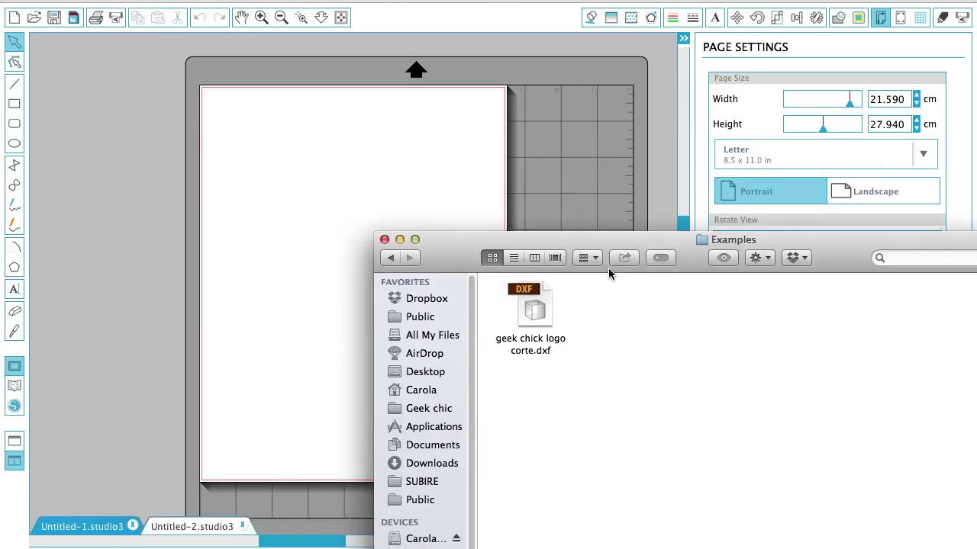
{"action": "left_click", "coordinate": [538, 319]}
{"action": "left_click_drag", "start_coordinate": [538, 319], "coordinate": [264, 222]}
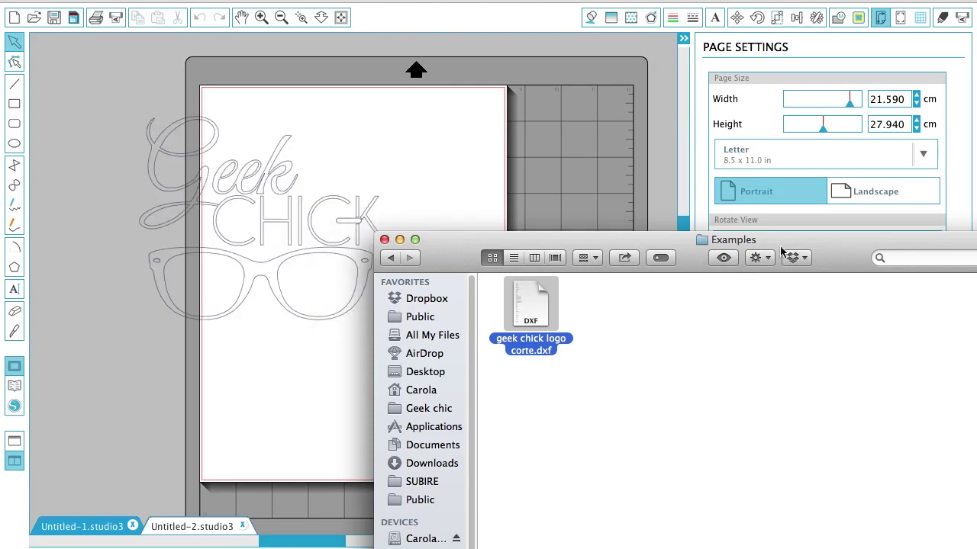
{"action": "left_click", "coordinate": [661, 215]}
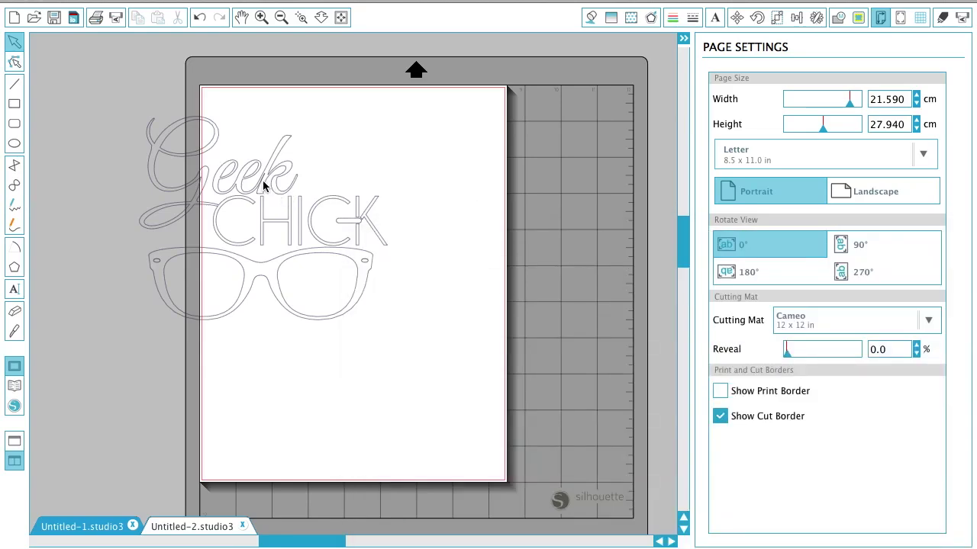
{"action": "left_click_drag", "start_coordinate": [183, 160], "coordinate": [226, 157]}
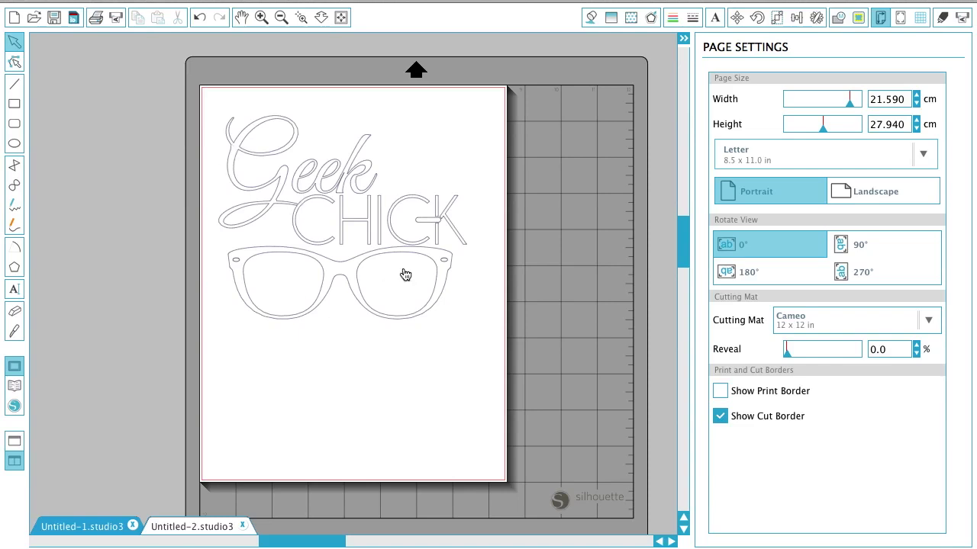
Scale the imported Geek Chick logo down to about 12.630 × 10.380 cm and zoom in on it.
{"action": "left_click", "coordinate": [371, 206]}
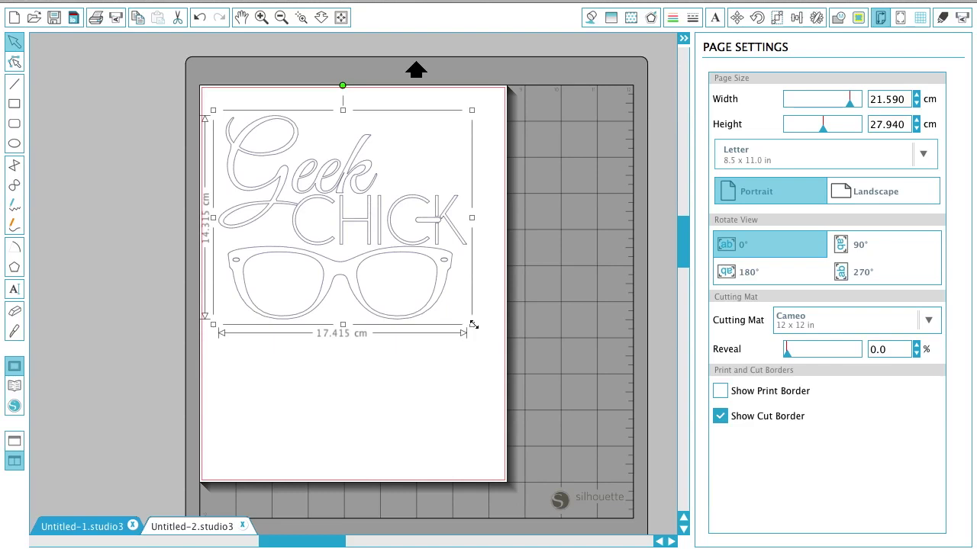
{"action": "left_click_drag", "start_coordinate": [472, 324], "coordinate": [397, 282]}
{"action": "left_click", "coordinate": [447, 230]}
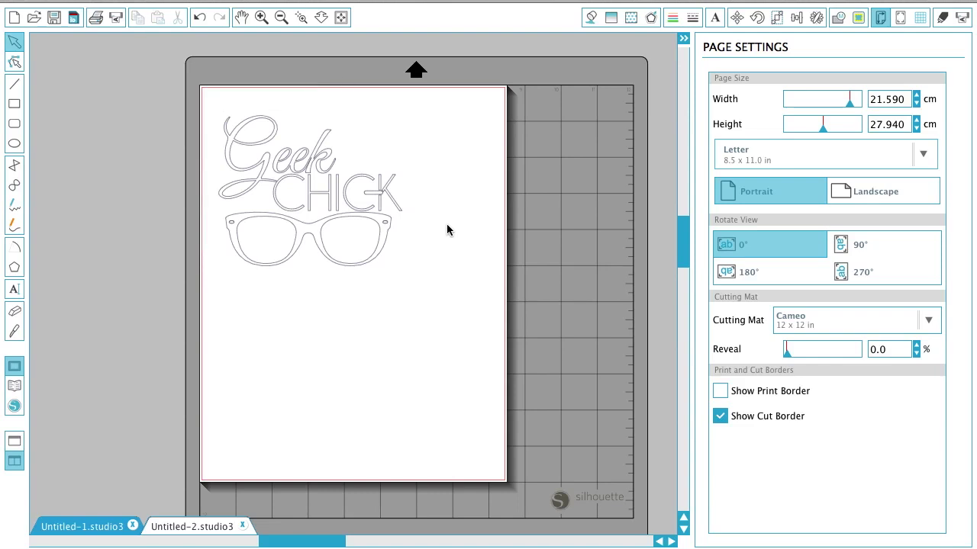
{"action": "left_click", "coordinate": [301, 17]}
{"action": "left_click_drag", "start_coordinate": [203, 92], "coordinate": [462, 328]}
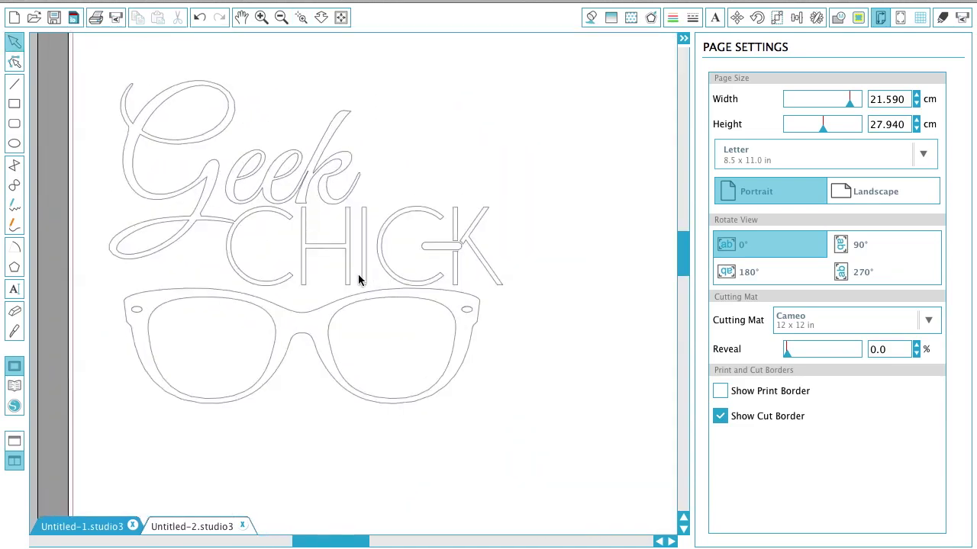
Ungroup the logo, then regroup the glasses parts into one 11.630 × 3.780 cm group.
{"action": "right_click", "coordinate": [359, 280]}
{"action": "left_click", "coordinate": [365, 239]}
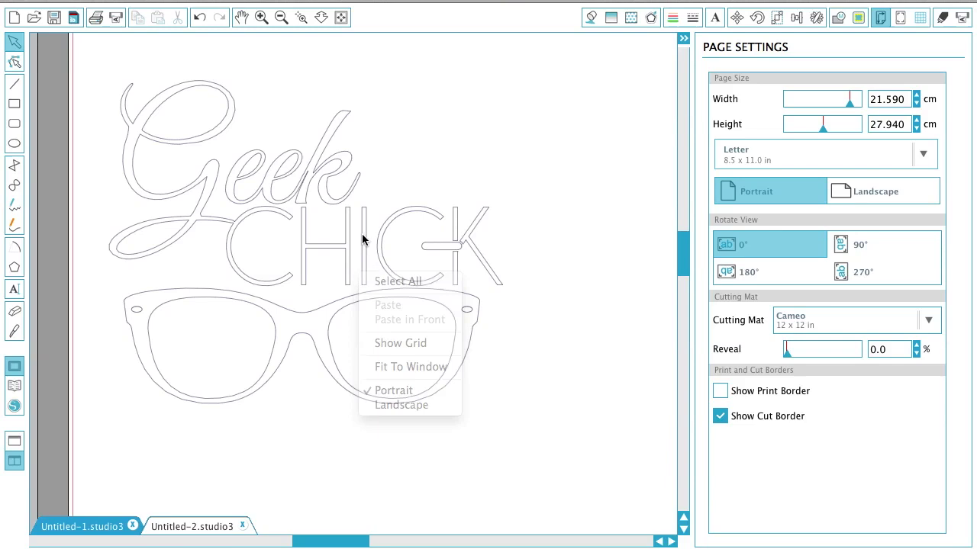
{"action": "right_click", "coordinate": [370, 240]}
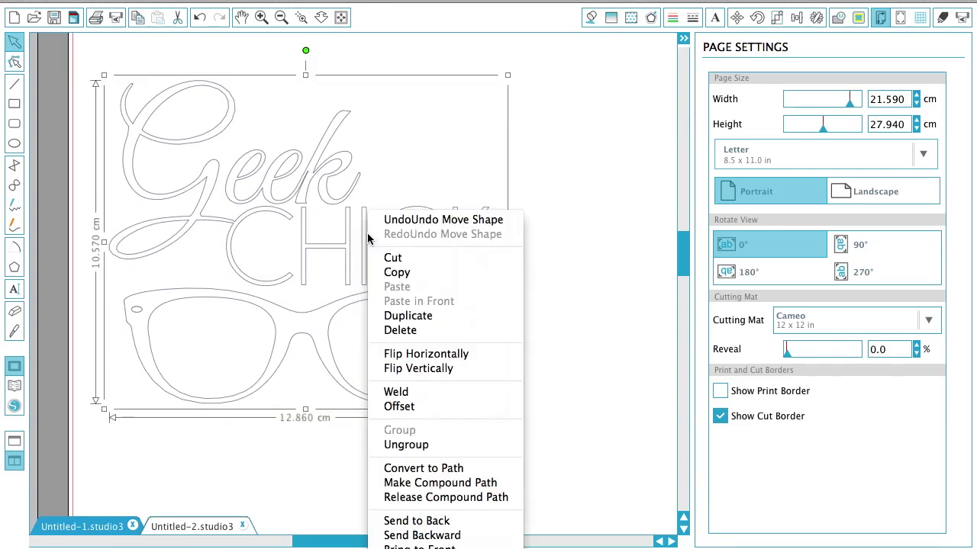
{"action": "left_click", "coordinate": [492, 447]}
{"action": "left_click", "coordinate": [368, 460]}
{"action": "left_click_drag", "start_coordinate": [85, 437], "coordinate": [520, 286]}
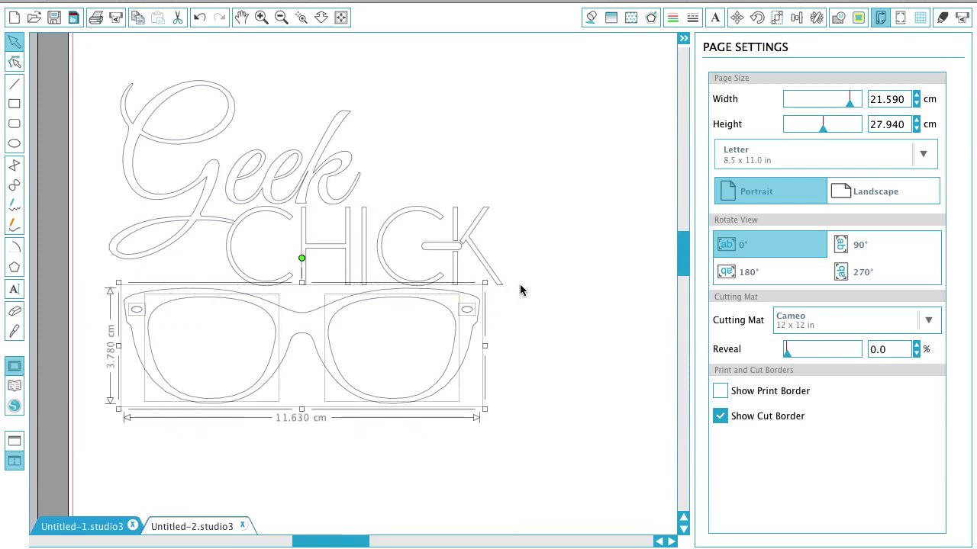
{"action": "key", "text": "super+g"}
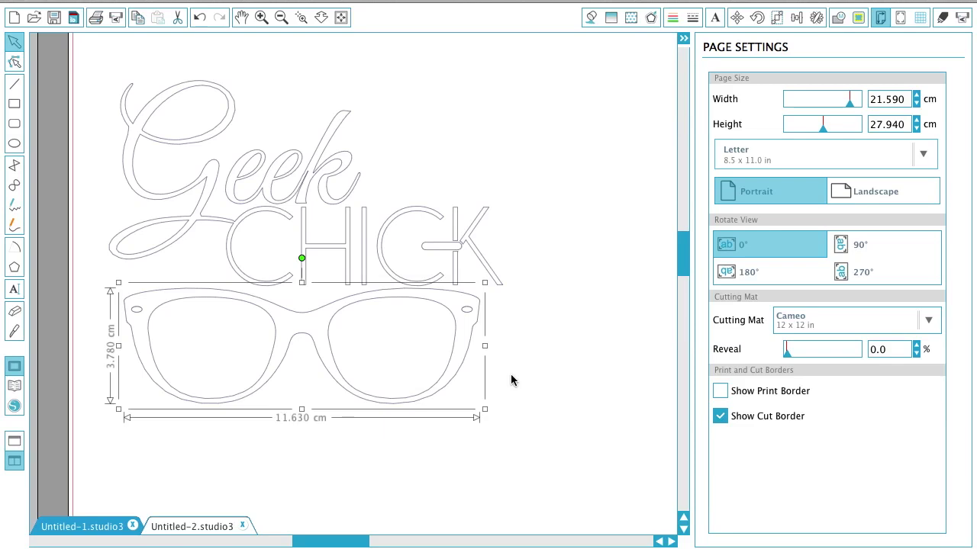
Position the glasses group just beneath the CHICK lettering.
{"action": "left_click", "coordinate": [281, 17]}
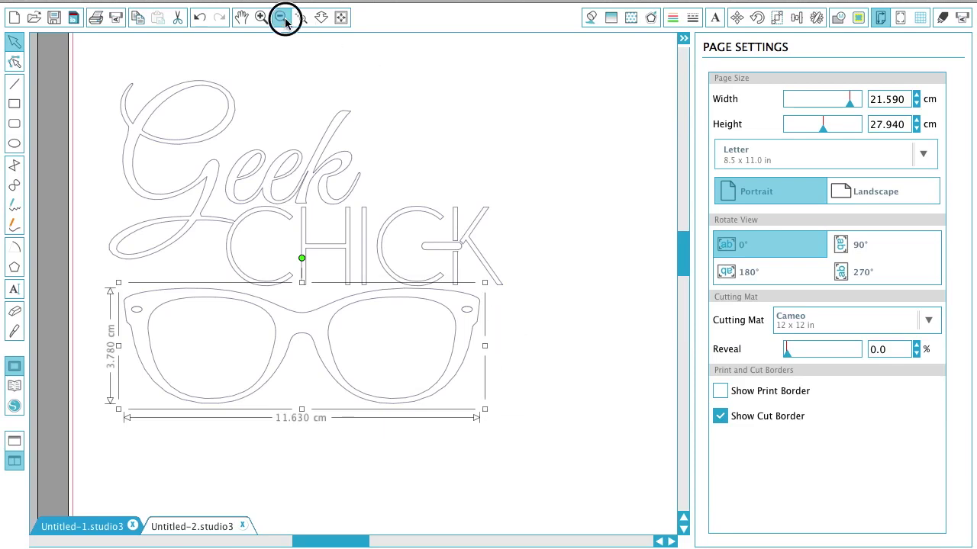
{"action": "left_click", "coordinate": [281, 18]}
{"action": "left_click_drag", "start_coordinate": [338, 323], "coordinate": [318, 440]}
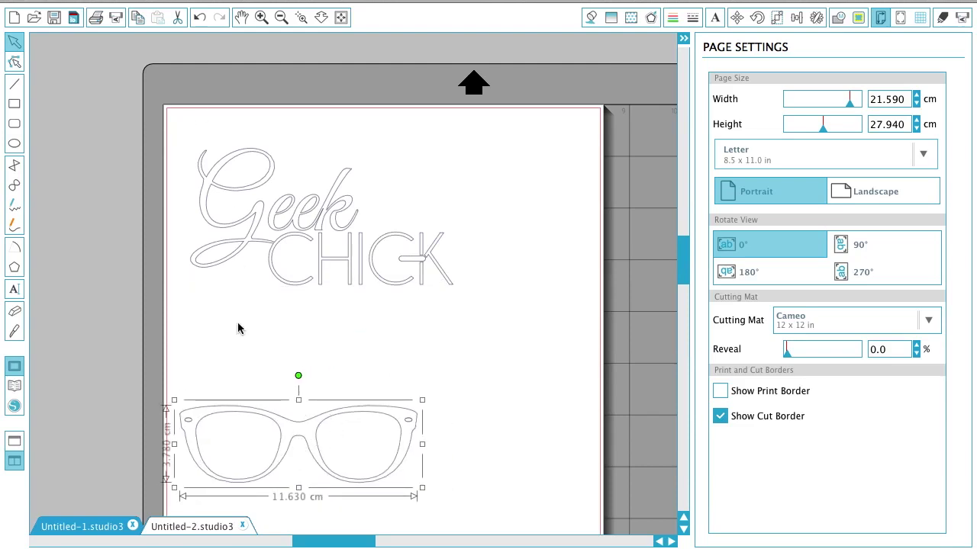
{"action": "left_click_drag", "start_coordinate": [446, 369], "coordinate": [481, 299]}
{"action": "left_click_drag", "start_coordinate": [322, 388], "coordinate": [338, 297]}
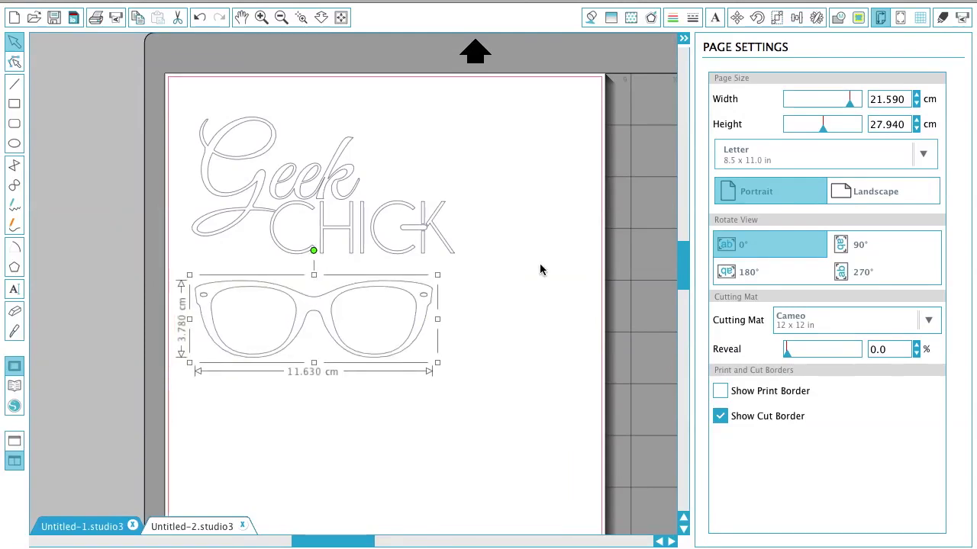